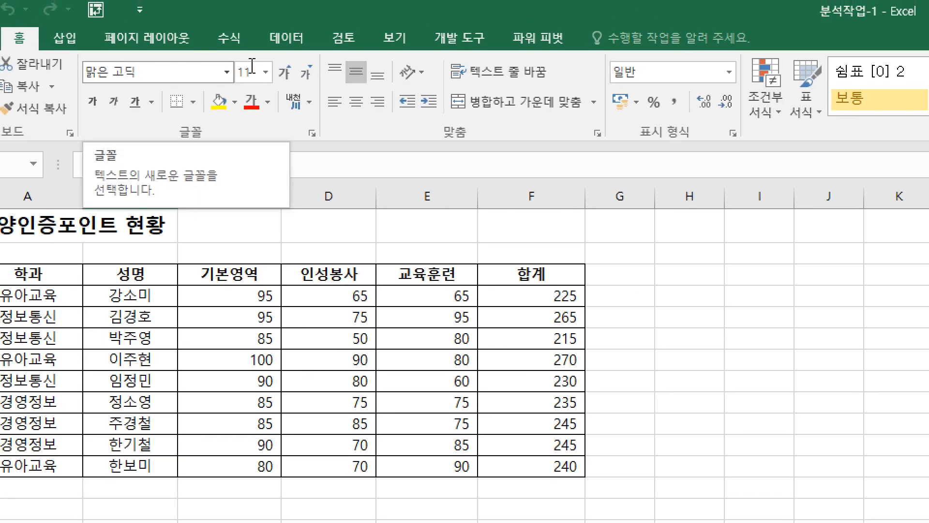
Turn on AutoFilter for the 소양인증포인트 현황 table with headers in row 3
{"action": "left_click", "coordinate": [288, 48]}
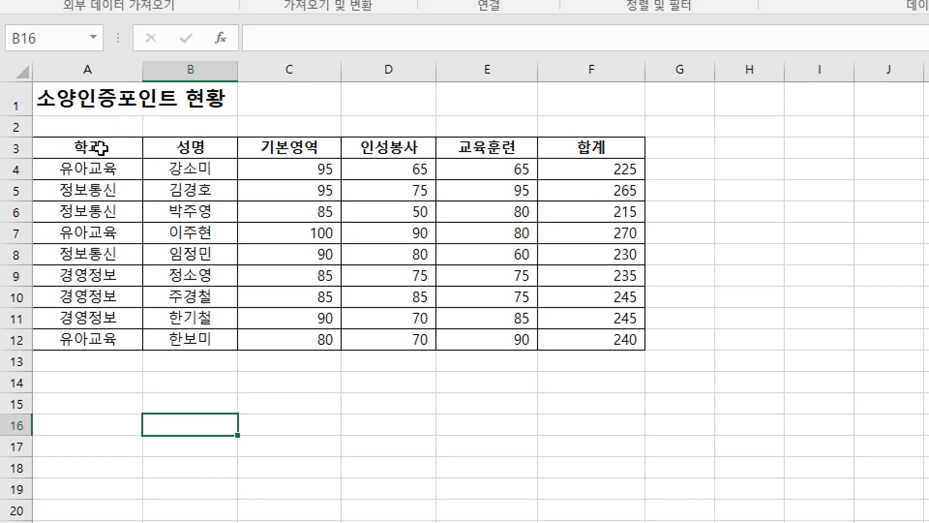
{"action": "left_click", "coordinate": [75, 107]}
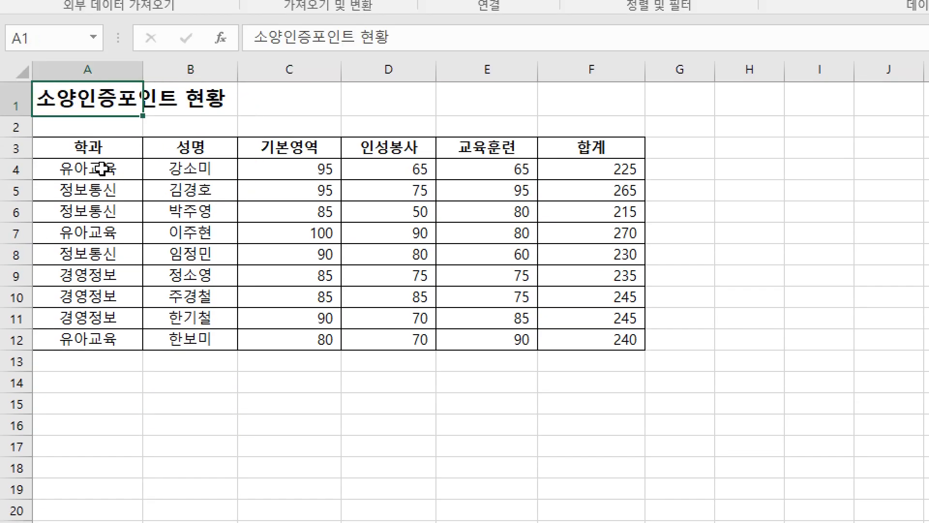
{"action": "left_click", "coordinate": [95, 148]}
{"action": "left_click", "coordinate": [210, 148]}
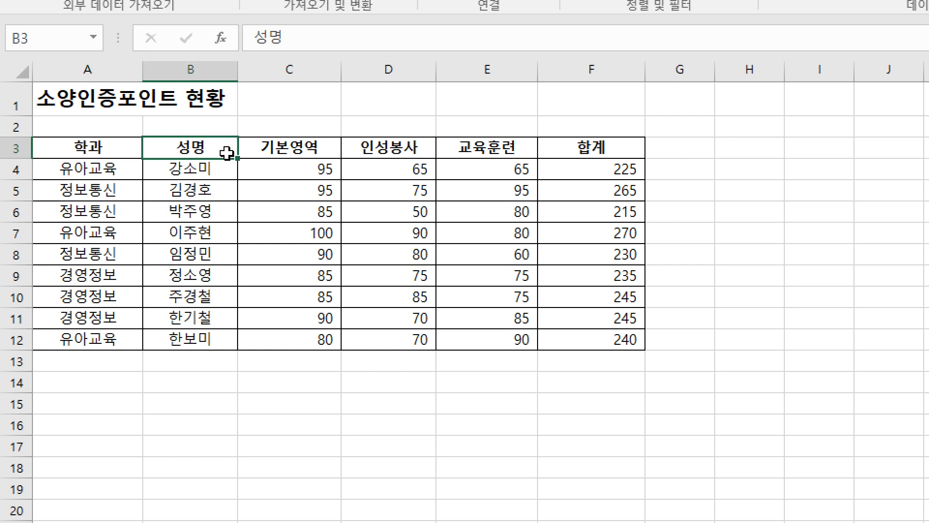
{"action": "left_click_drag", "start_coordinate": [267, 149], "coordinate": [577, 344]}
{"action": "left_click", "coordinate": [536, 451]}
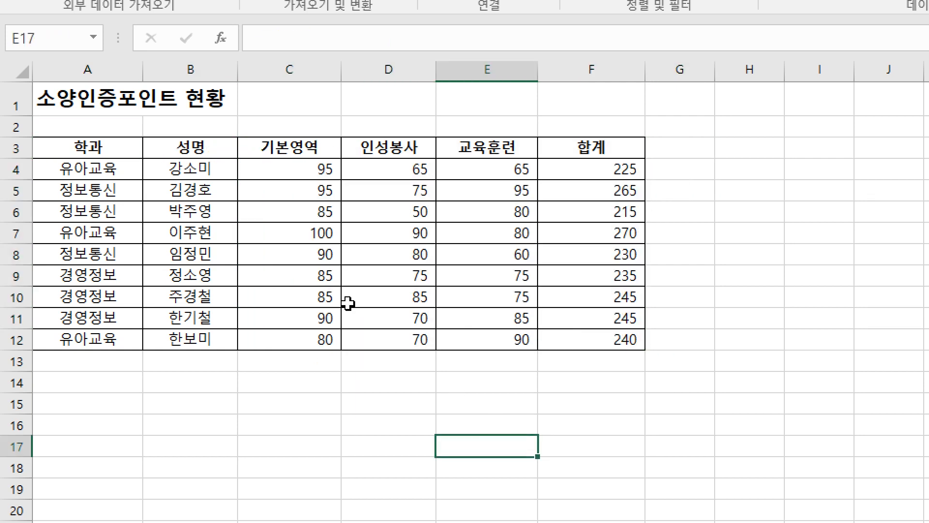
{"action": "left_click", "coordinate": [286, 235]}
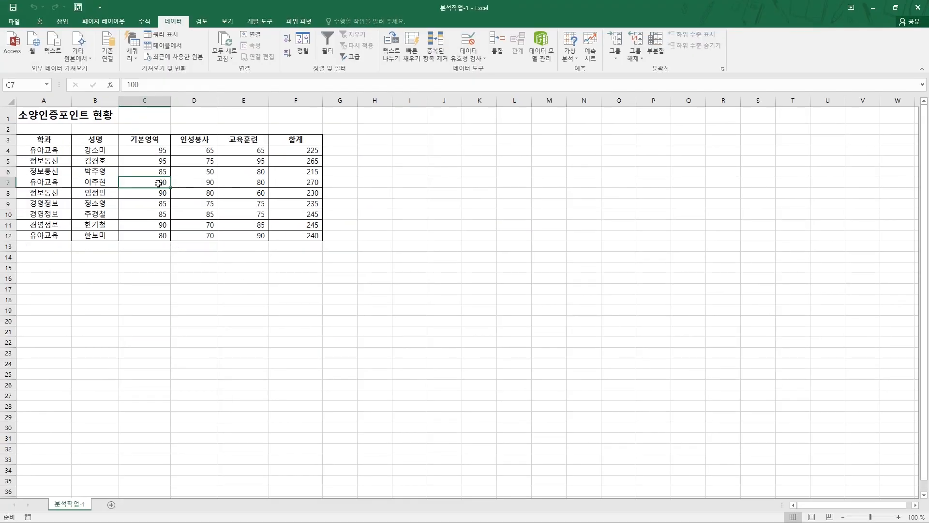
{"action": "left_click", "coordinate": [332, 54]}
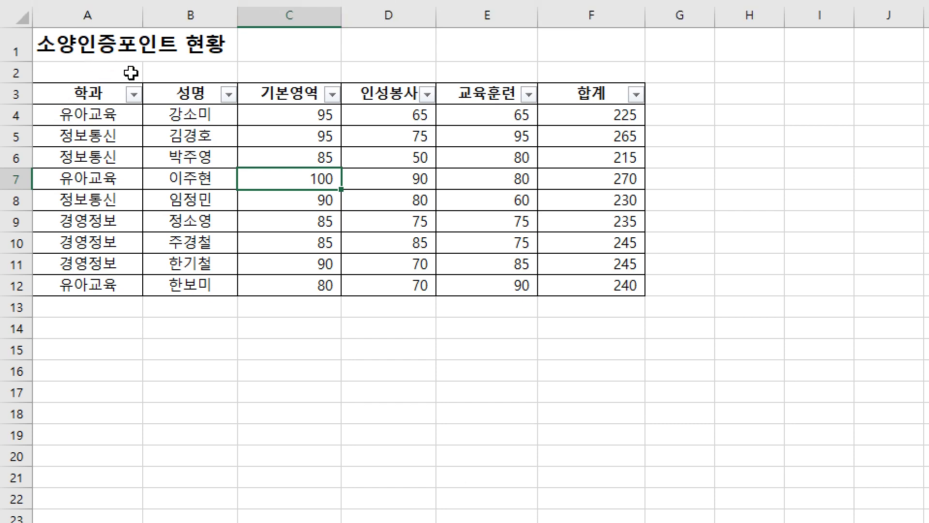
Filter the 학과 column to show only the 유아교육 rows
{"action": "left_click", "coordinate": [135, 95]}
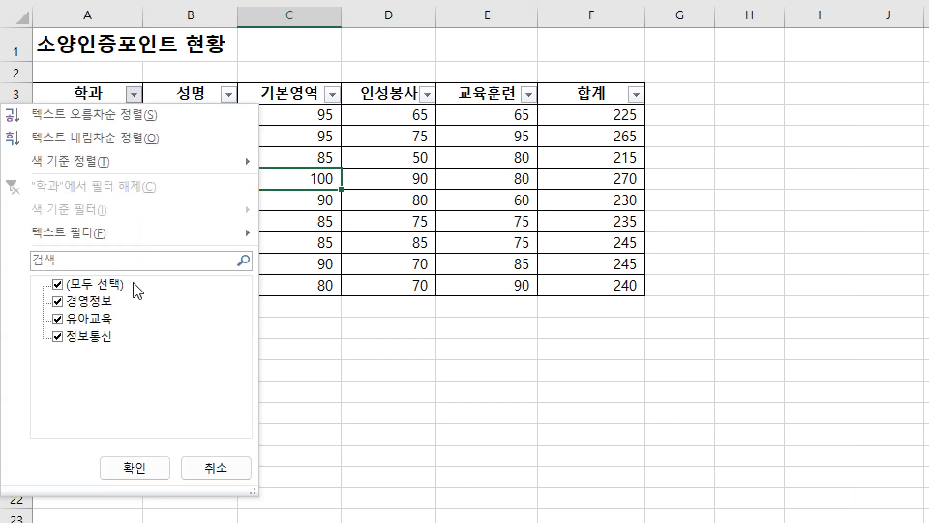
{"action": "left_click", "coordinate": [58, 284]}
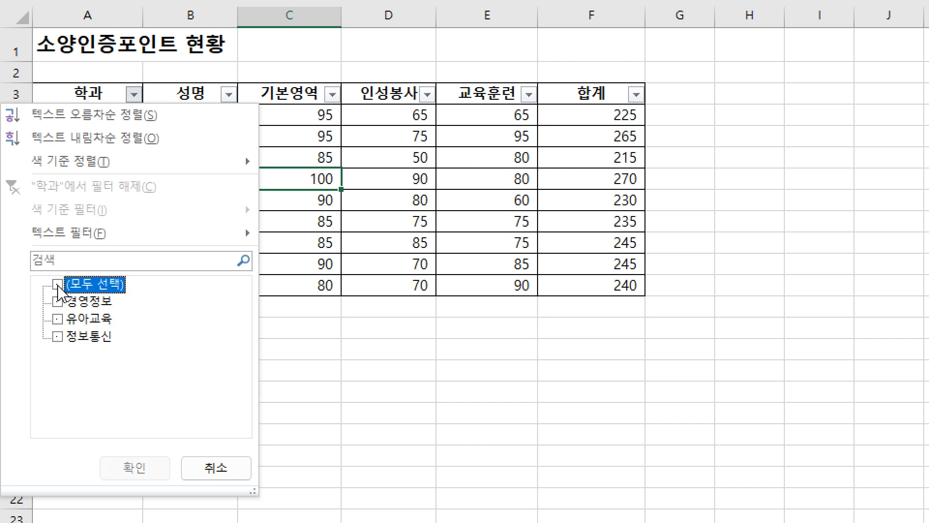
{"action": "left_click", "coordinate": [59, 319]}
{"action": "left_click", "coordinate": [130, 467]}
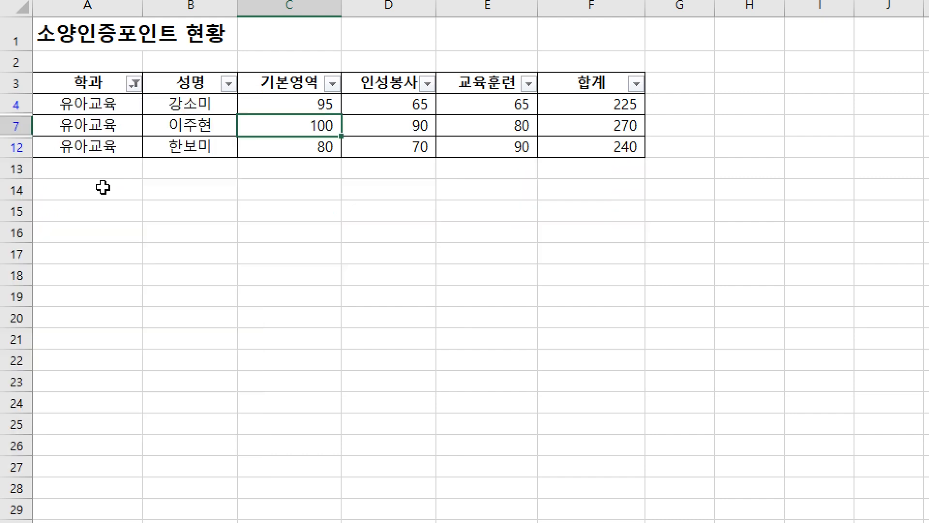
{"action": "left_click_drag", "start_coordinate": [98, 105], "coordinate": [594, 145]}
{"action": "left_click", "coordinate": [271, 263]}
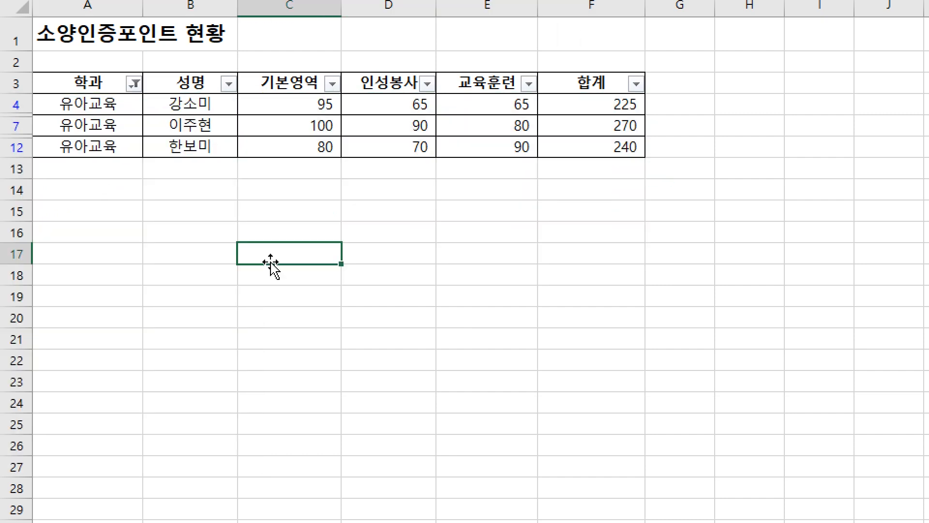
{"action": "left_click", "coordinate": [99, 125]}
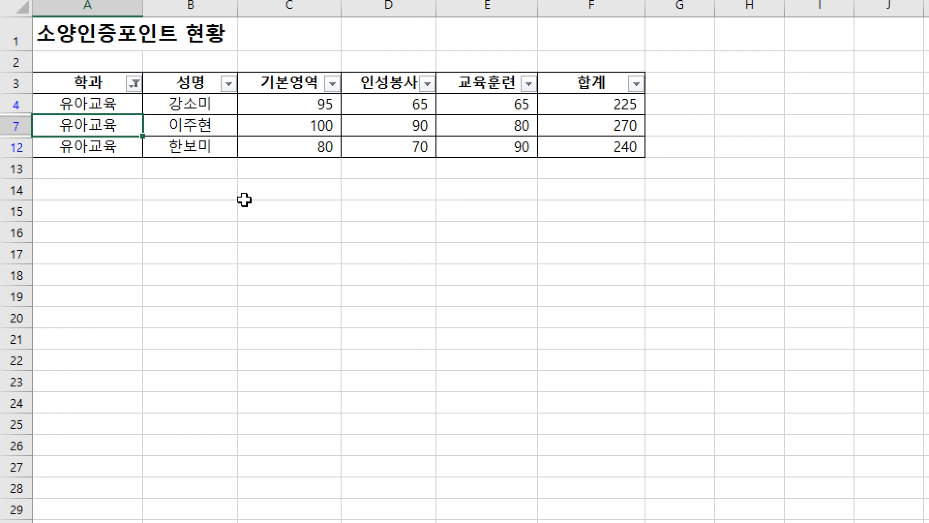
Clear the 학과 filter, and filter that column again to show only the 정보통신 rows
{"action": "left_click", "coordinate": [135, 84]}
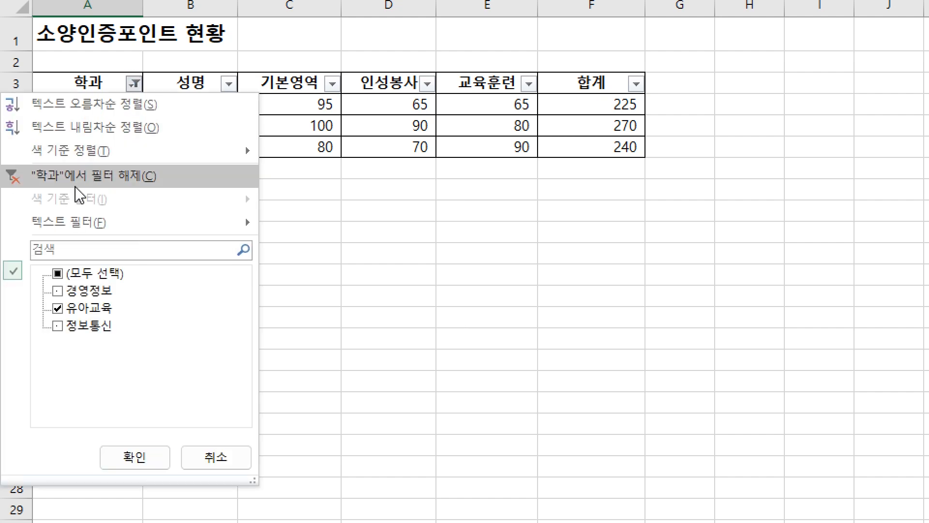
{"action": "left_click", "coordinate": [131, 179]}
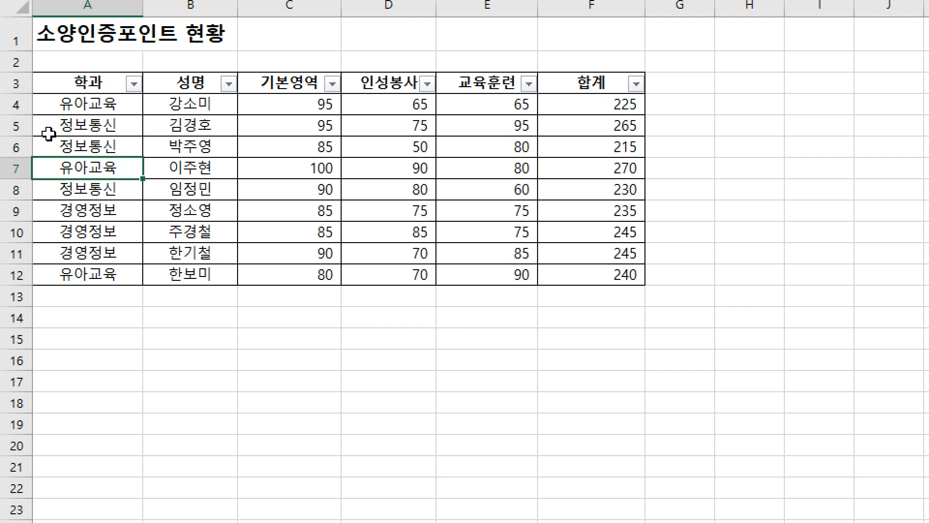
{"action": "left_click", "coordinate": [132, 86]}
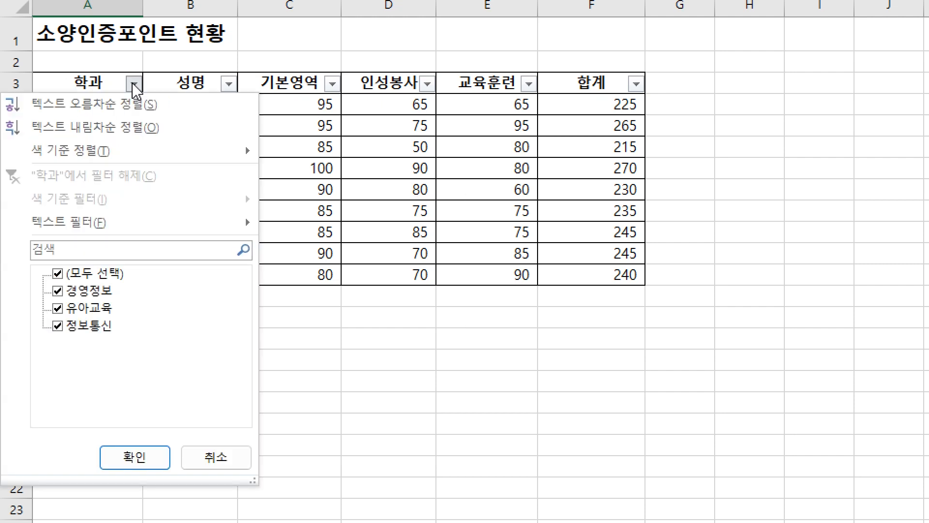
{"action": "left_click", "coordinate": [58, 274]}
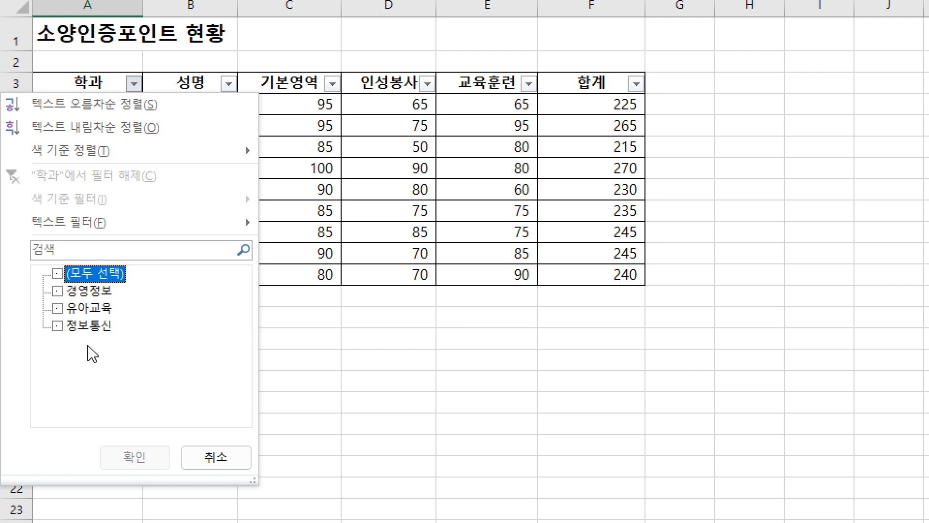
{"action": "left_click", "coordinate": [57, 331]}
{"action": "left_click", "coordinate": [138, 458]}
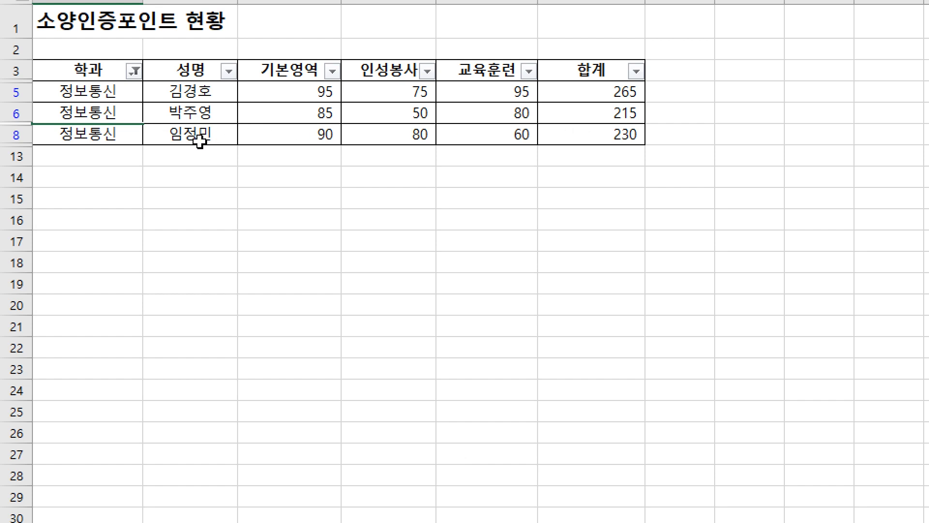
Add 유아교육 to the 학과 filter alongside 정보통신
{"action": "left_click", "coordinate": [134, 72]}
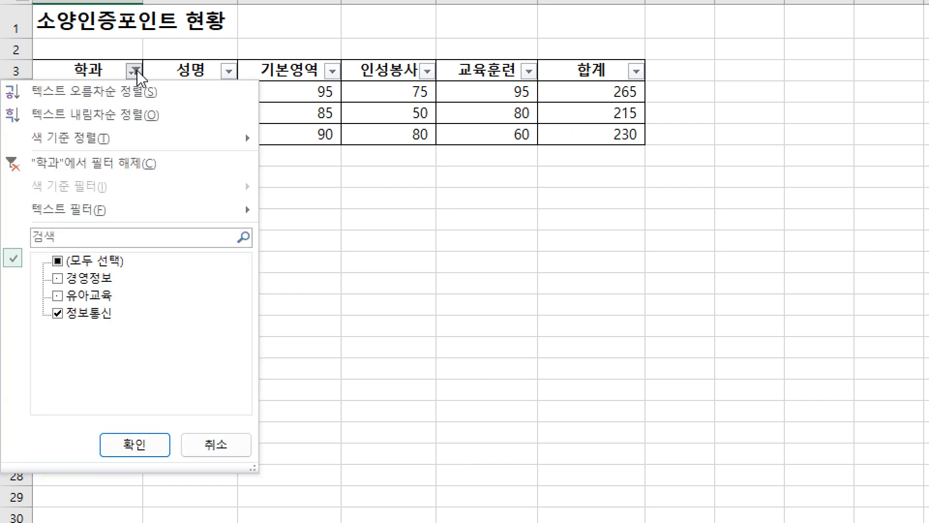
{"action": "left_click", "coordinate": [58, 295]}
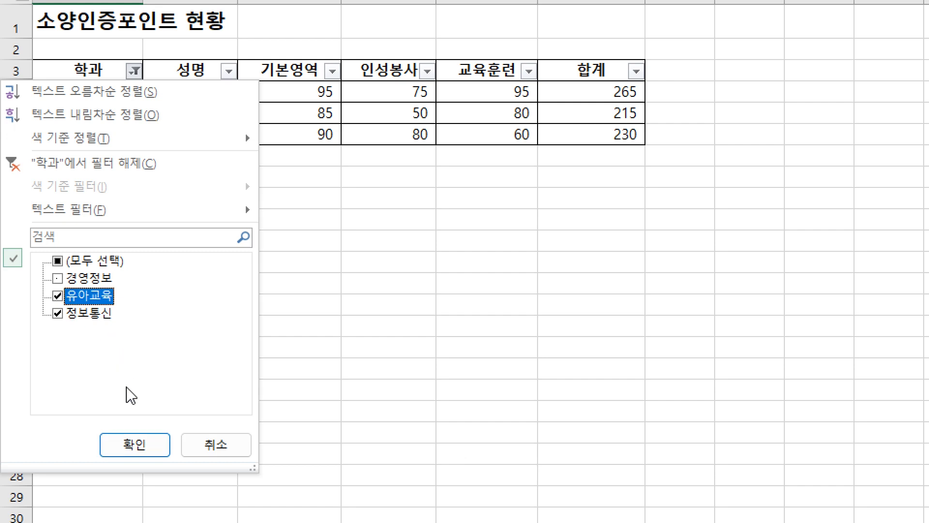
{"action": "left_click", "coordinate": [135, 445]}
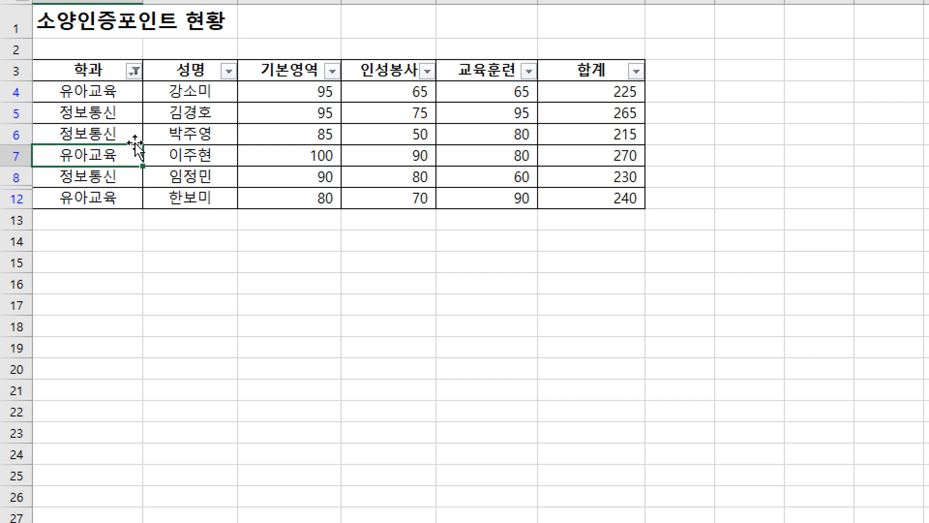
Clear the filter on the 학과 column so all departments are listed
{"action": "left_click", "coordinate": [134, 71]}
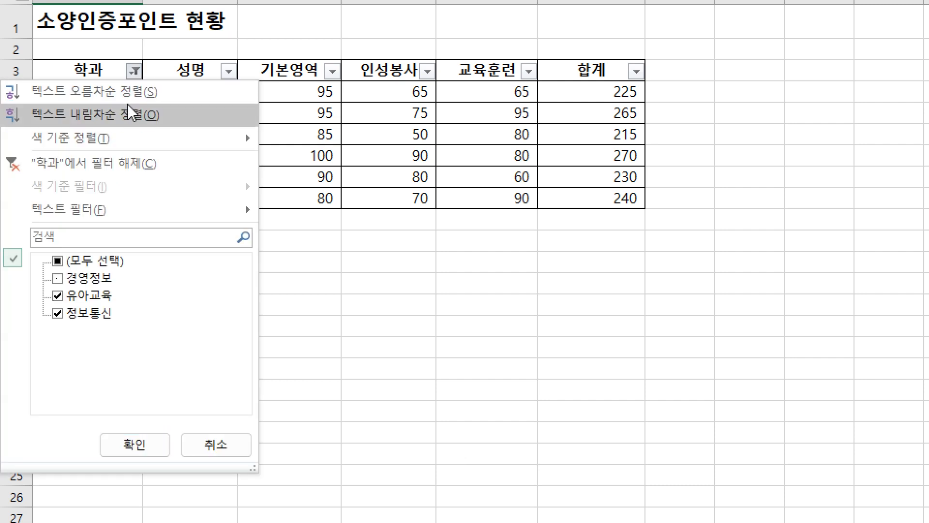
{"action": "left_click", "coordinate": [101, 164]}
{"action": "left_click", "coordinate": [135, 350]}
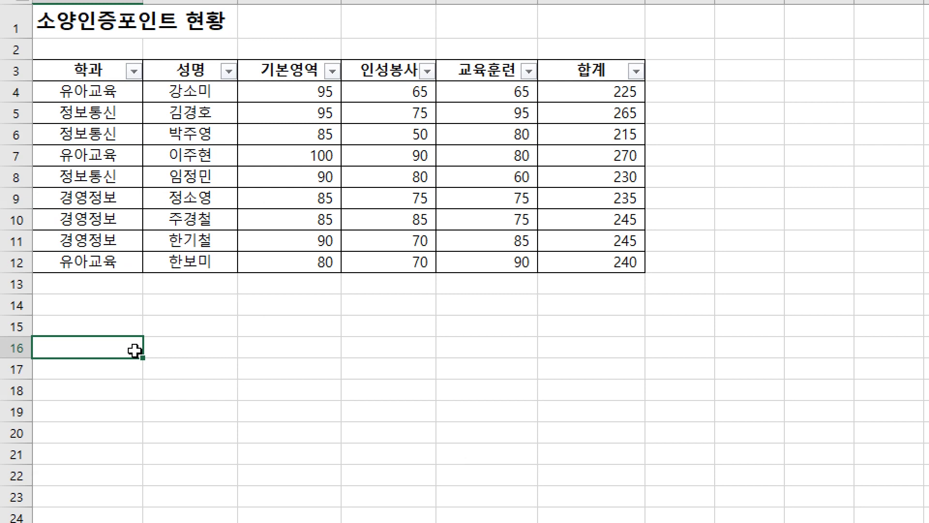
Examine the filter choices of the 학과 and 기본영역 columns and the scores in the 기본영역 column
{"action": "left_click", "coordinate": [133, 72]}
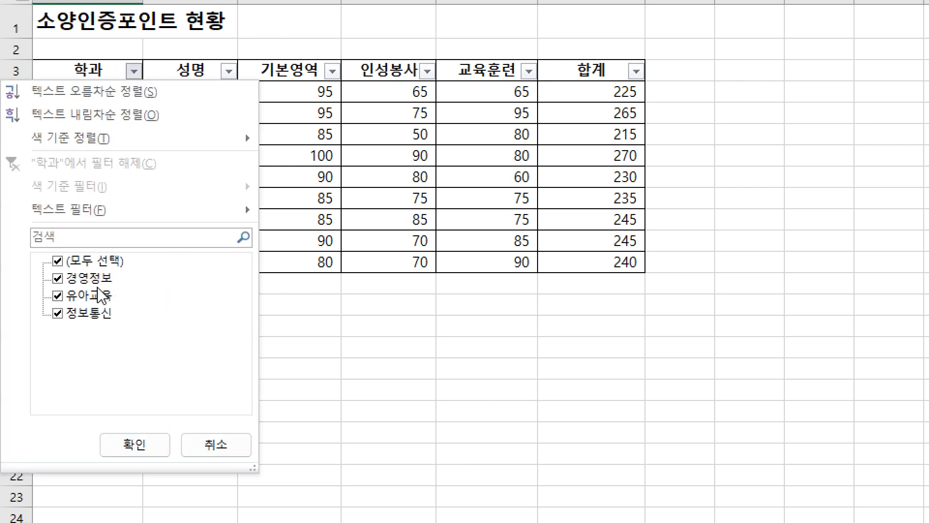
{"action": "left_click", "coordinate": [194, 443]}
{"action": "left_click_drag", "start_coordinate": [321, 96], "coordinate": [297, 259]}
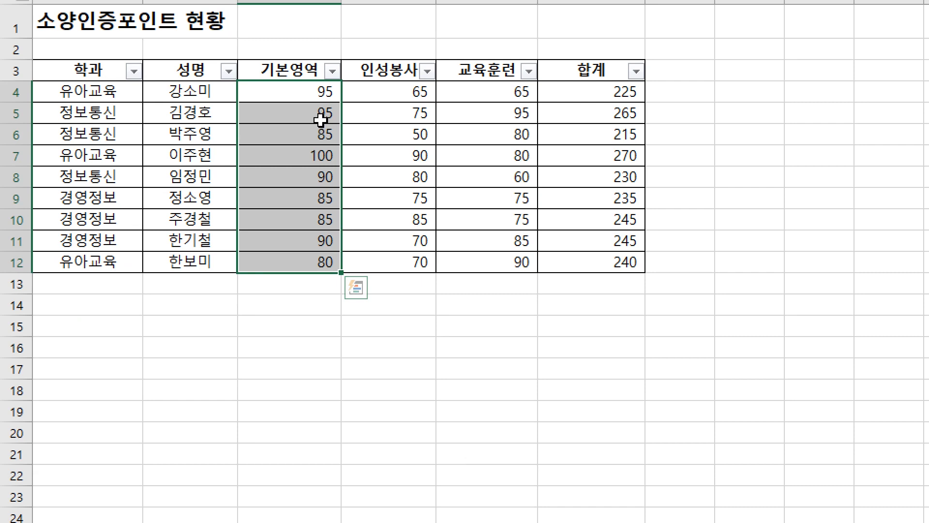
{"action": "left_click", "coordinate": [298, 324]}
{"action": "left_click", "coordinate": [332, 71]}
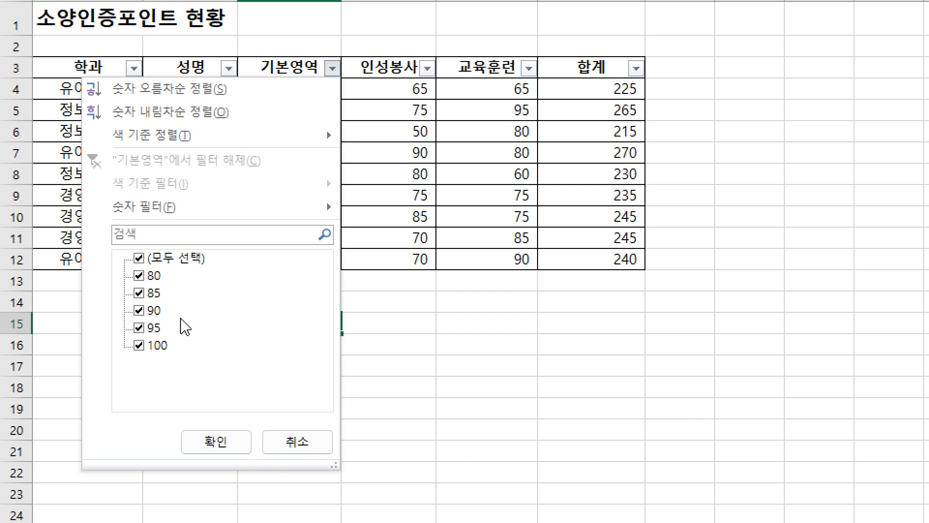
{"action": "left_click", "coordinate": [293, 443]}
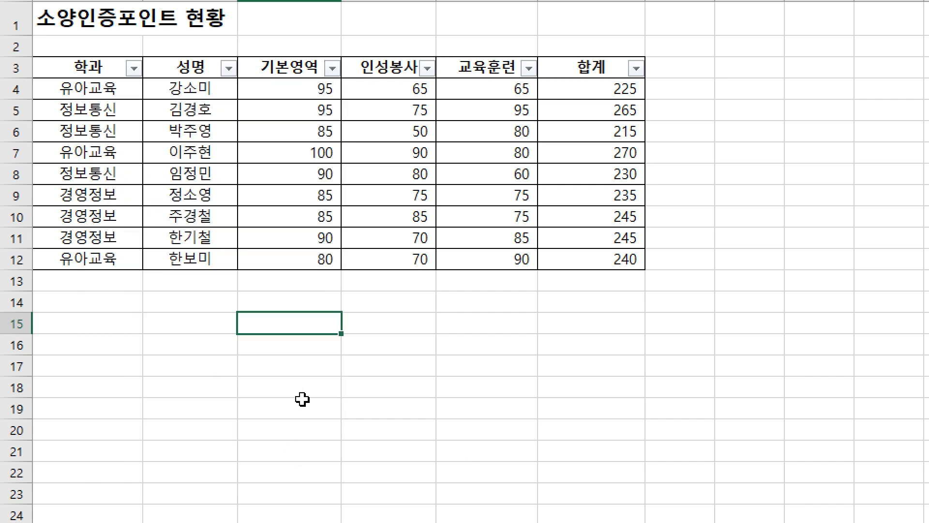
{"action": "left_click", "coordinate": [344, 159]}
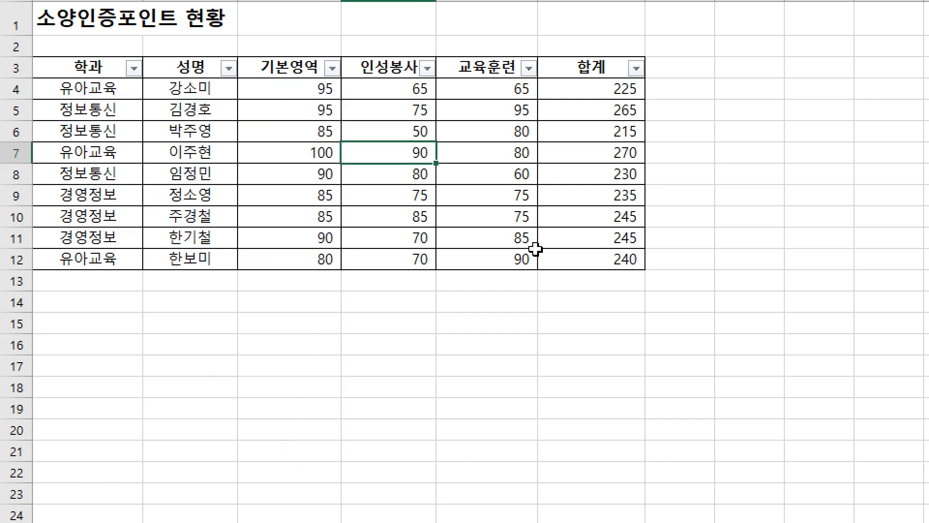
{"action": "left_click_drag", "start_coordinate": [321, 89], "coordinate": [315, 260]}
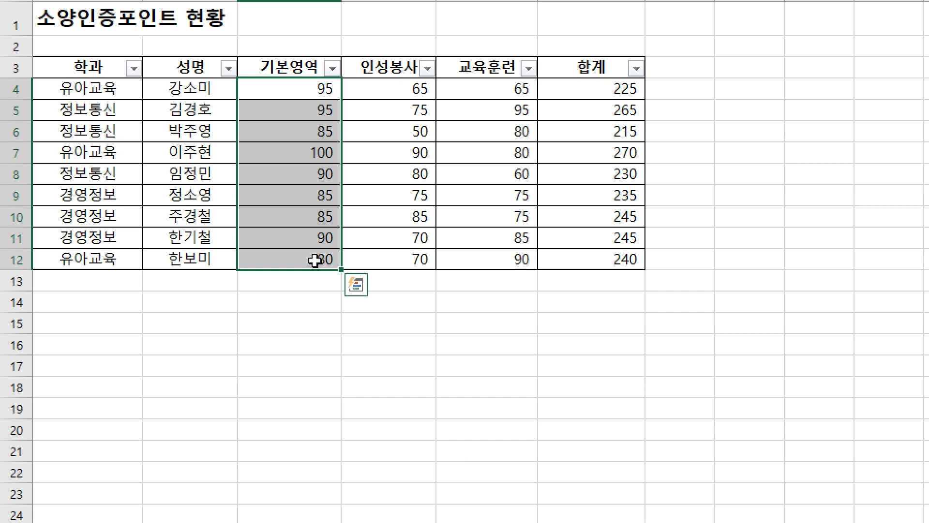
{"action": "left_click", "coordinate": [332, 68]}
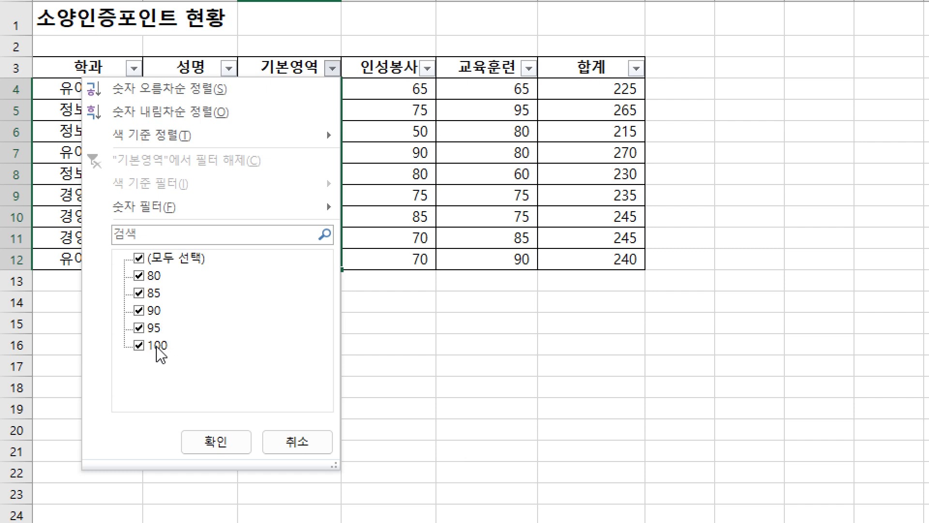
{"action": "mouse_move", "coordinate": [175, 213]}
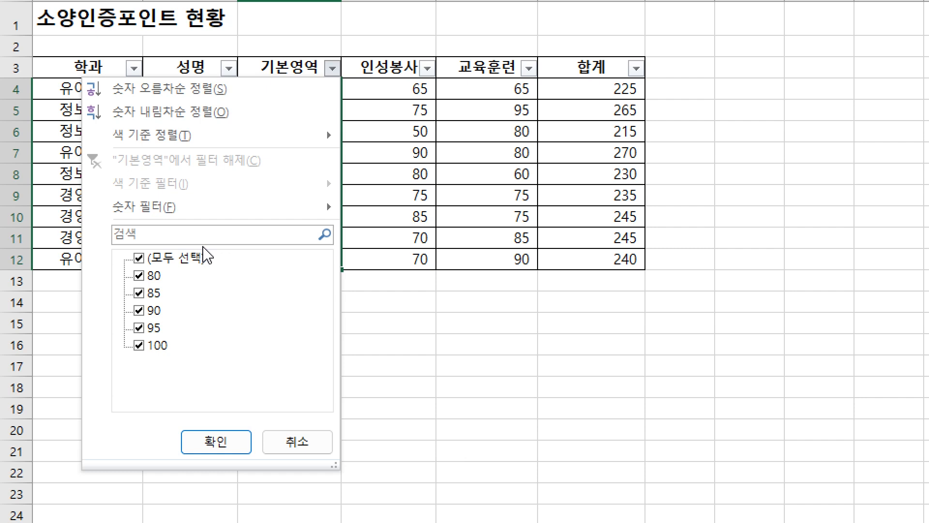
{"action": "left_click", "coordinate": [296, 67]}
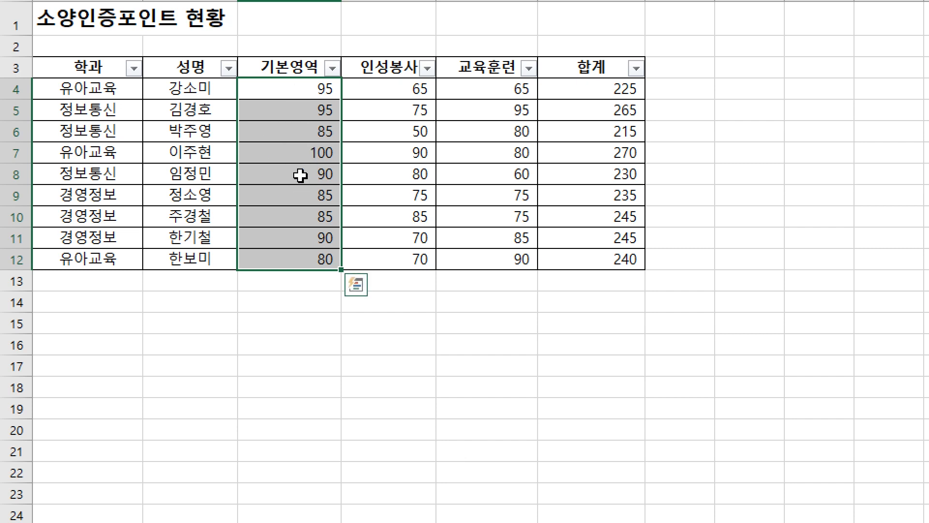
Apply a custom number filter to the 기본영역 column for values greater than or equal to 90
{"action": "left_click", "coordinate": [334, 68]}
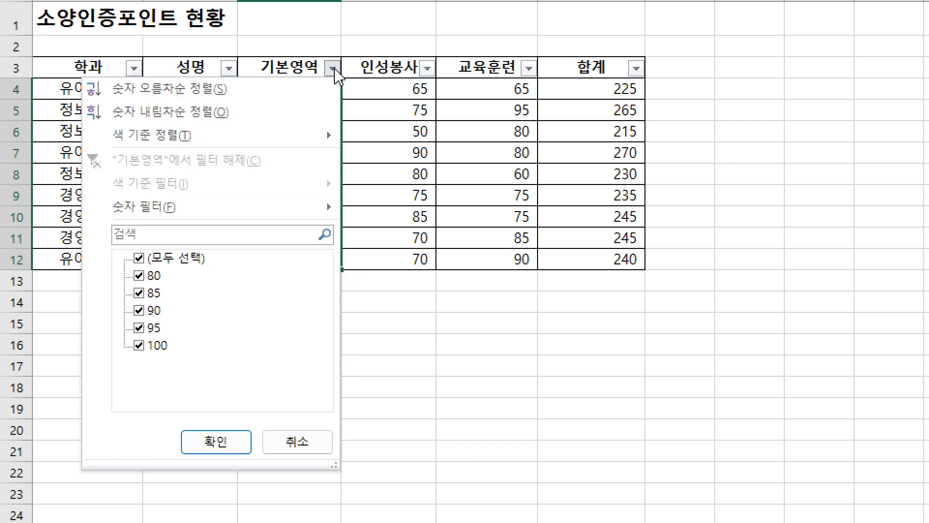
{"action": "mouse_move", "coordinate": [280, 208]}
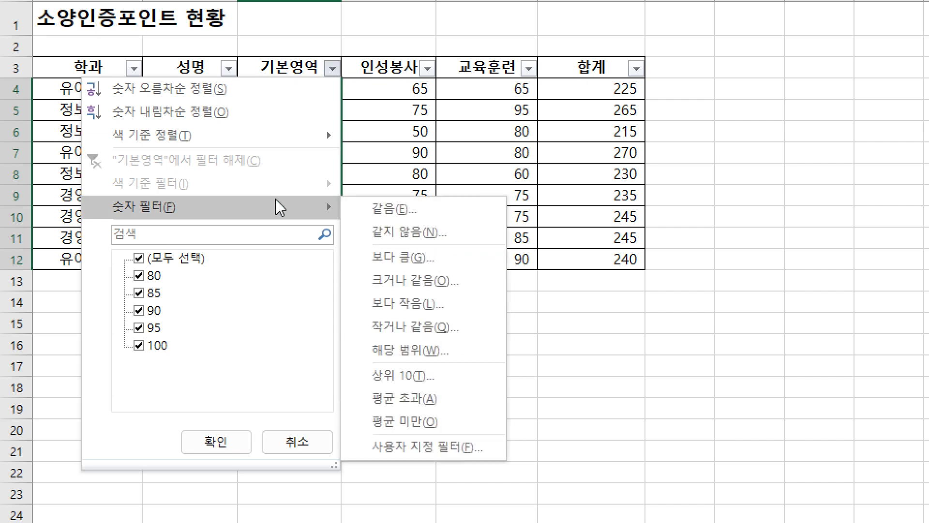
{"action": "left_click", "coordinate": [408, 286]}
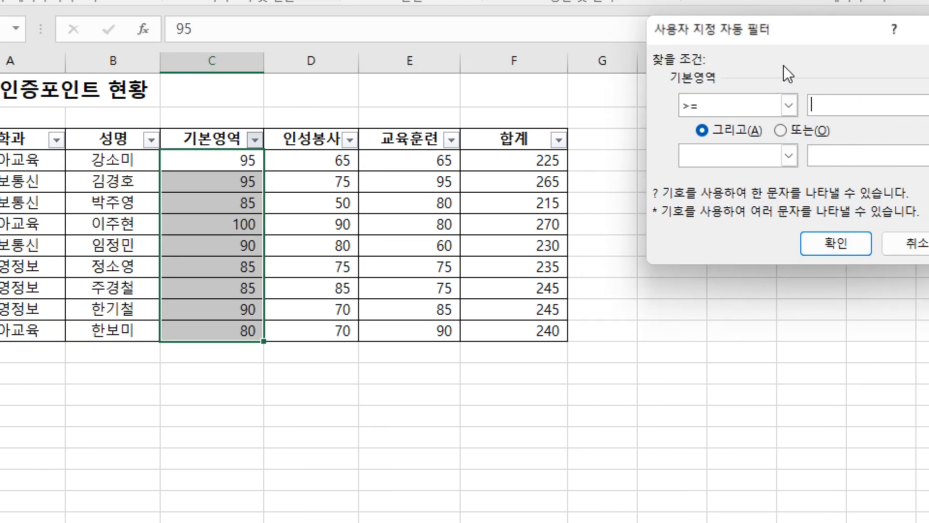
{"action": "left_click_drag", "start_coordinate": [746, 42], "coordinate": [461, 119]}
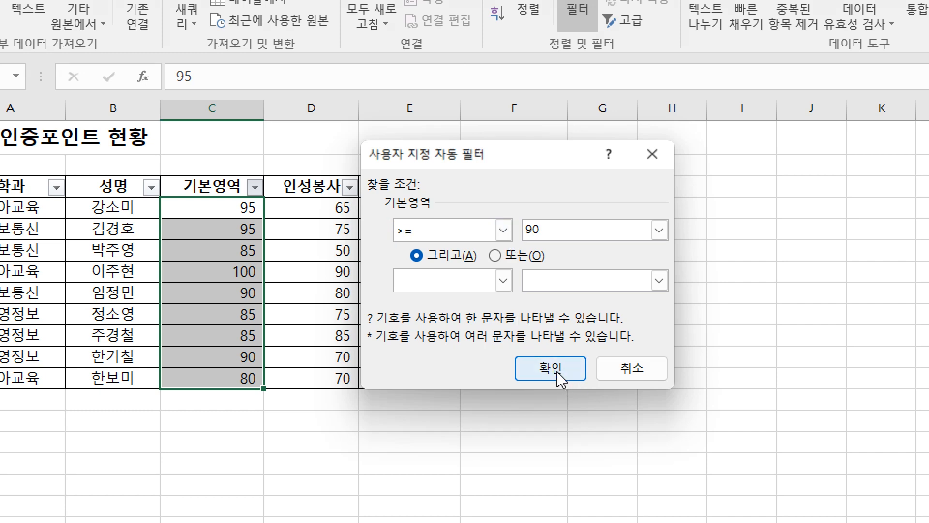
{"action": "left_click", "coordinate": [551, 369]}
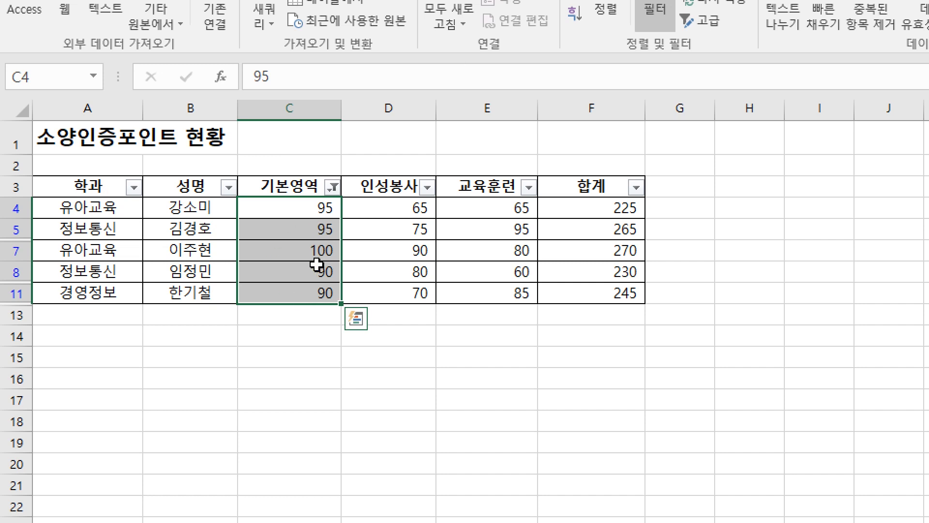
Clear the existing filter on the 기본영역 column and apply a custom number filter for values less than or equal to 80
{"action": "left_click", "coordinate": [332, 187]}
{"action": "left_click", "coordinate": [249, 278]}
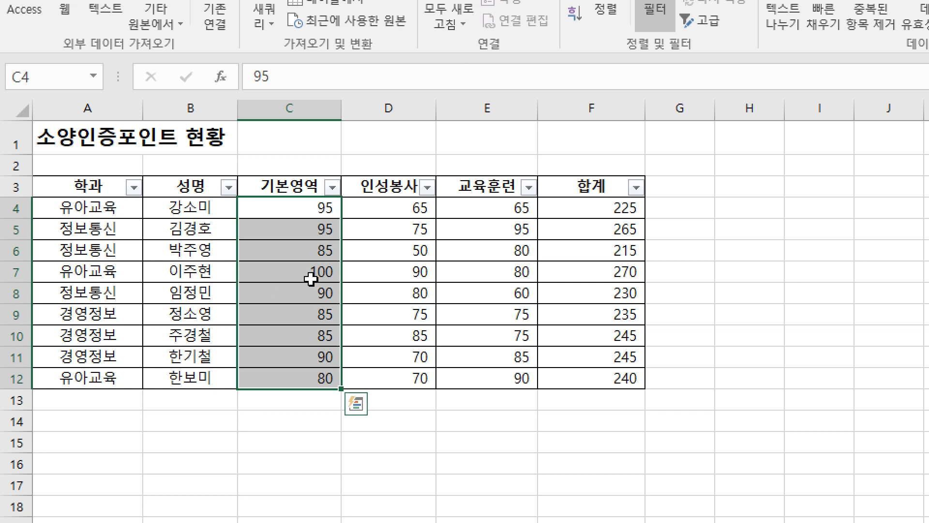
{"action": "left_click", "coordinate": [333, 189]}
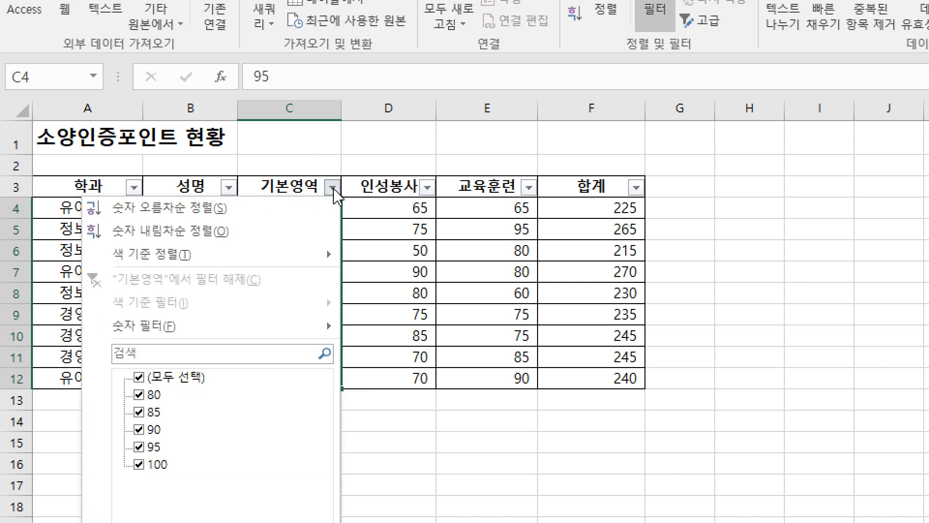
{"action": "mouse_move", "coordinate": [266, 329]}
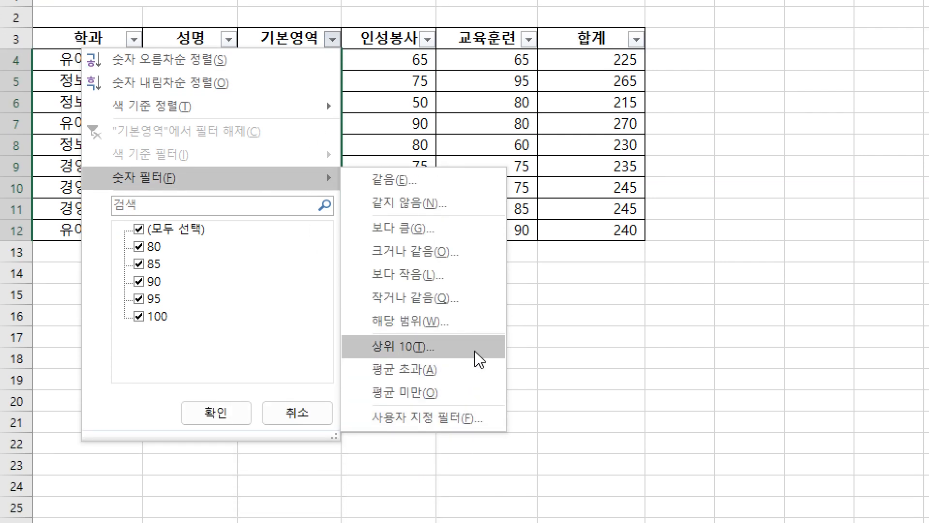
{"action": "left_click", "coordinate": [408, 297]}
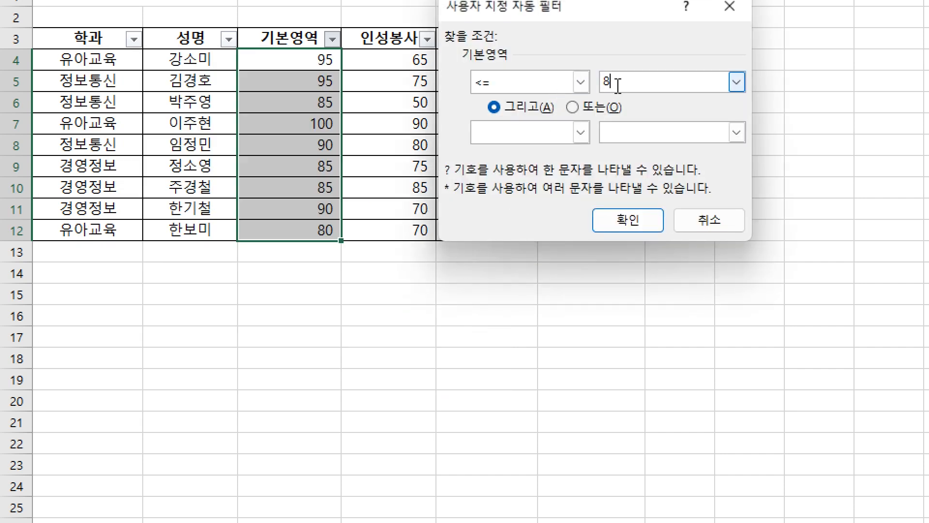
{"action": "type", "text": "80"}
{"action": "left_click", "coordinate": [646, 228]}
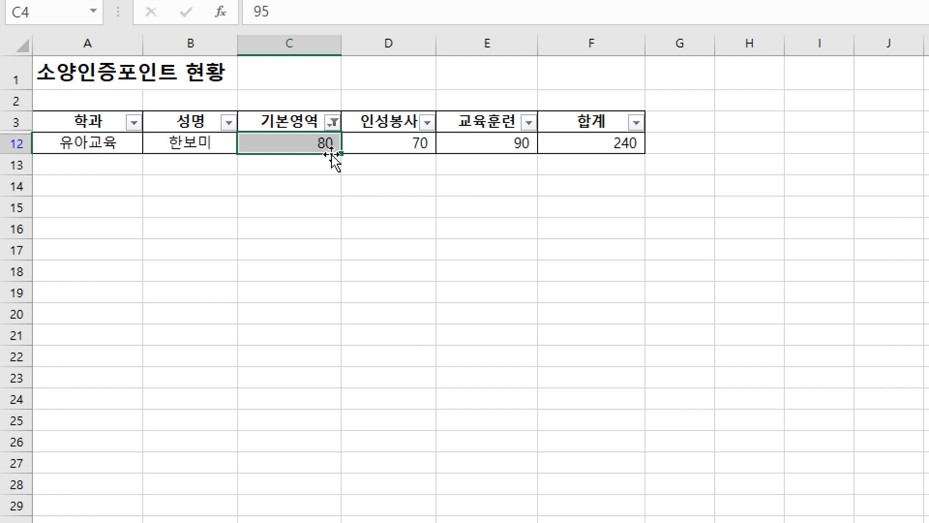
Clear the less-than-or-equal-to-80 filter from the 기본영역 column
{"action": "left_click", "coordinate": [332, 122]}
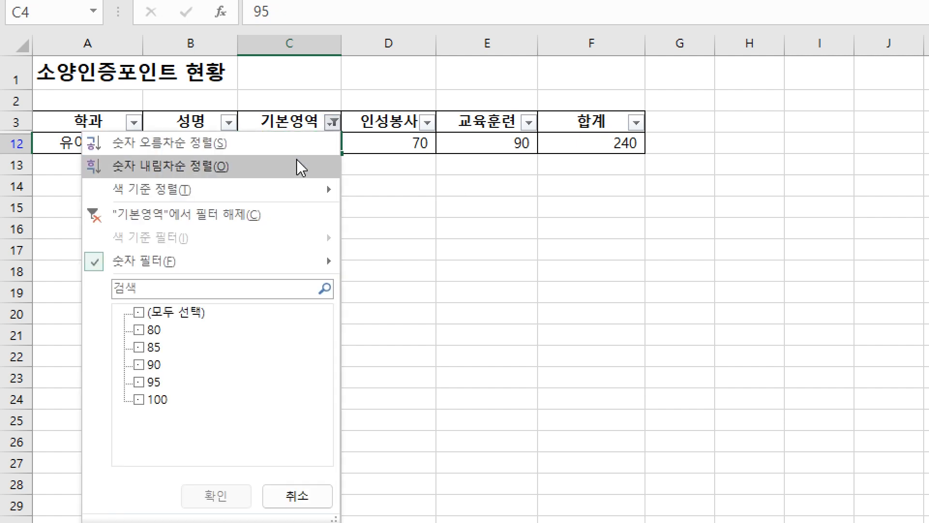
{"action": "left_click", "coordinate": [219, 215]}
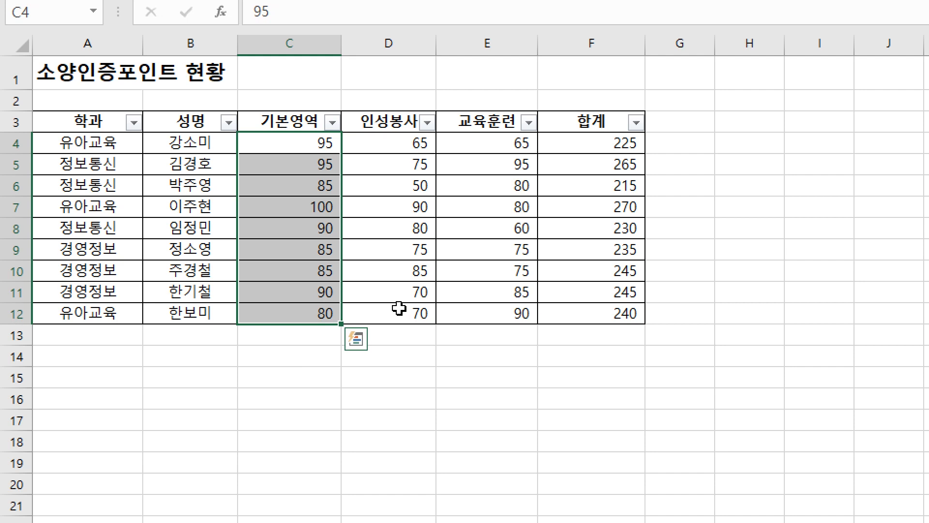
Examine the department entries in the 학과 column and the scores in the 기본영역 column
{"action": "left_click", "coordinate": [112, 141]}
{"action": "left_click_drag", "start_coordinate": [112, 141], "coordinate": [119, 309]}
{"action": "left_click_drag", "start_coordinate": [322, 141], "coordinate": [309, 306]}
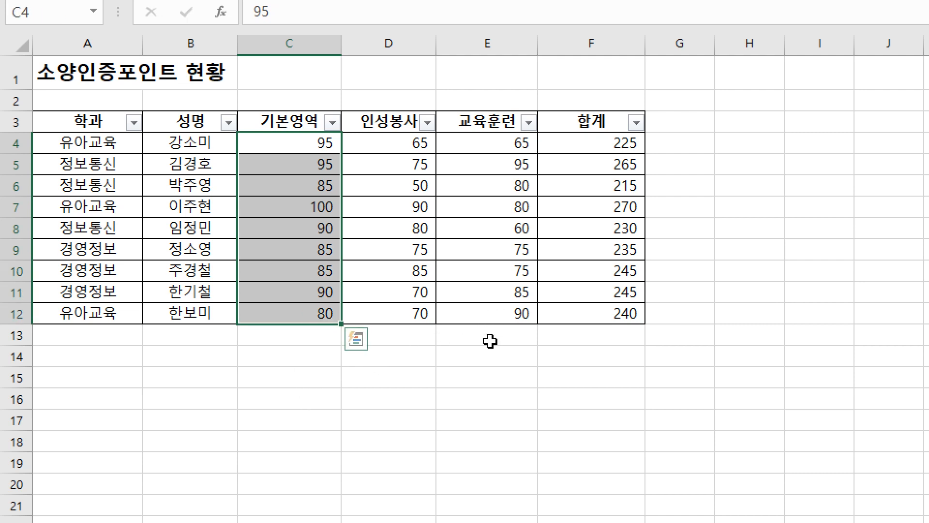
{"action": "left_click", "coordinate": [402, 231]}
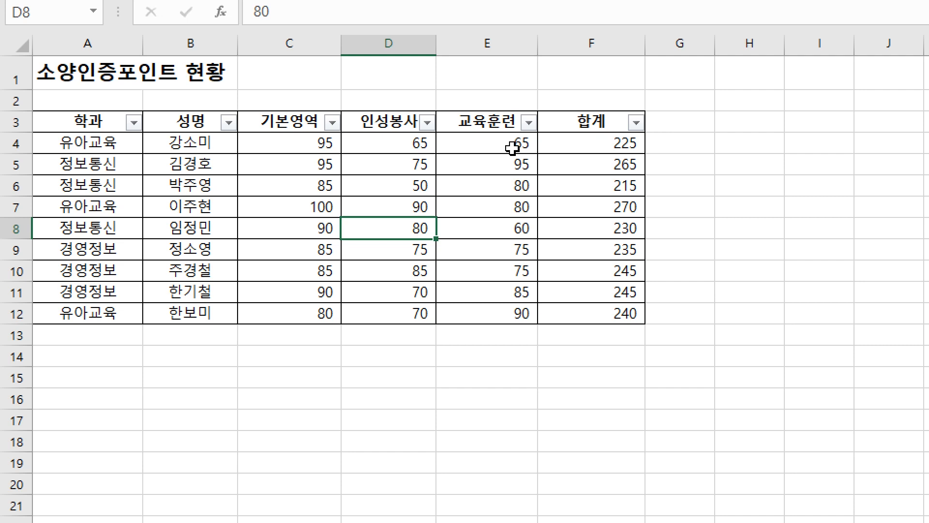
{"action": "left_click_drag", "start_coordinate": [119, 143], "coordinate": [102, 316]}
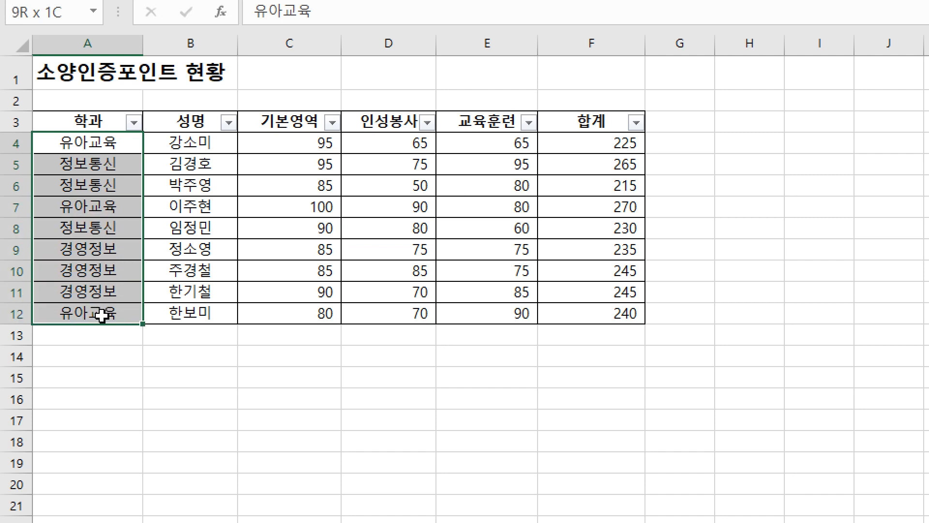
{"action": "left_click_drag", "start_coordinate": [321, 143], "coordinate": [311, 310]}
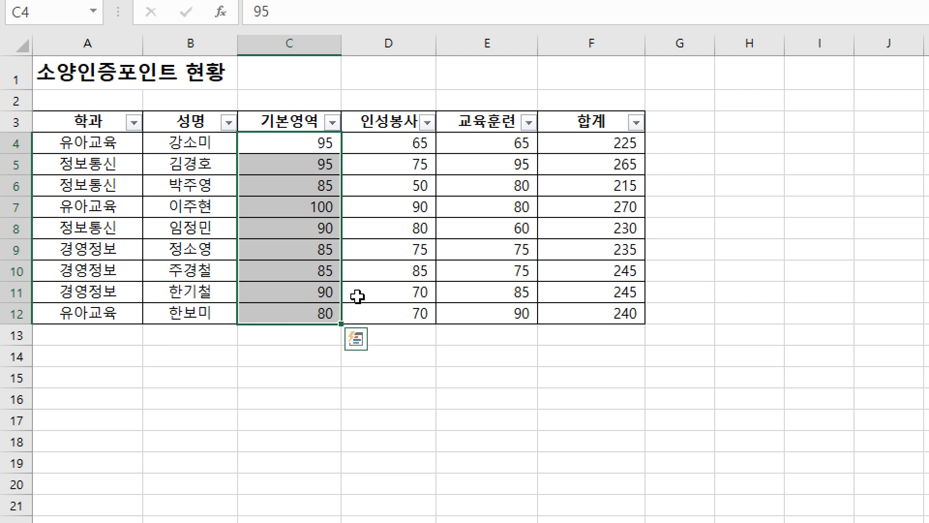
{"action": "left_click", "coordinate": [403, 309]}
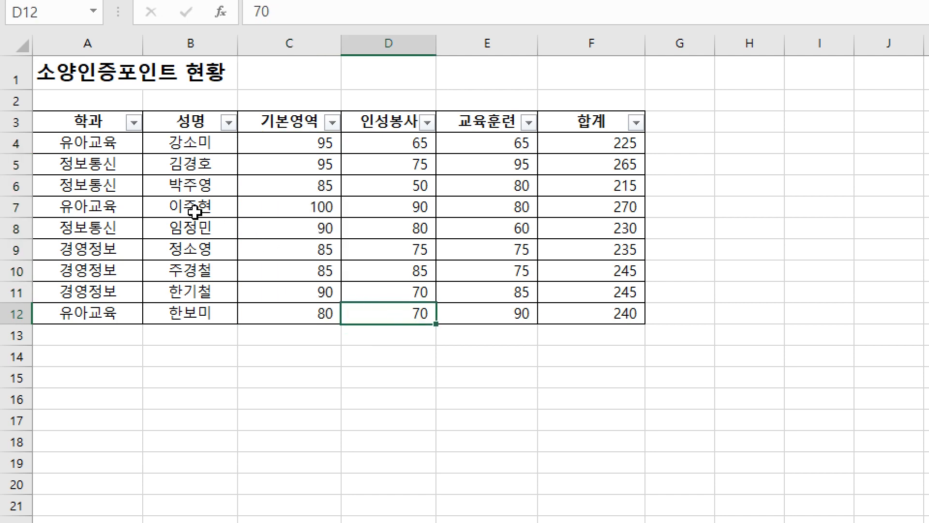
Filter the 학과 column so that only 유아교육 rows are shown
{"action": "left_click", "coordinate": [101, 121]}
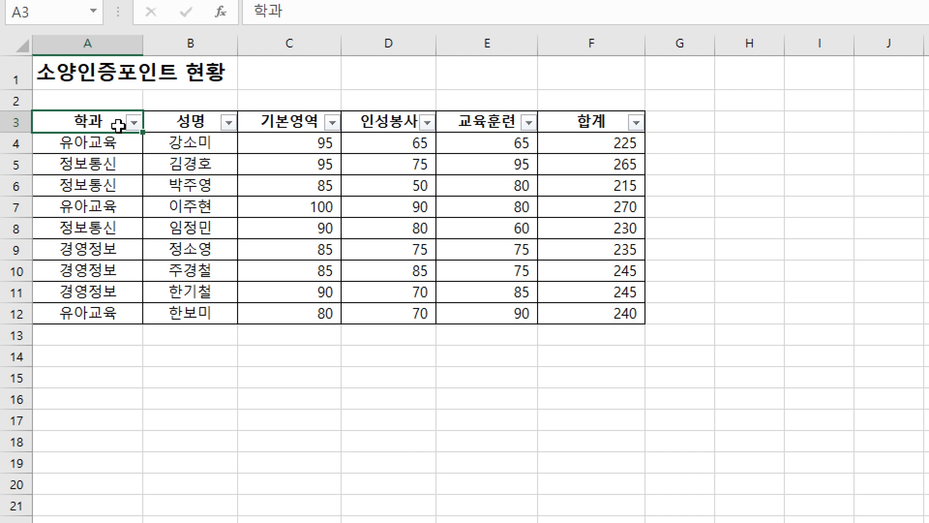
{"action": "left_click", "coordinate": [134, 122]}
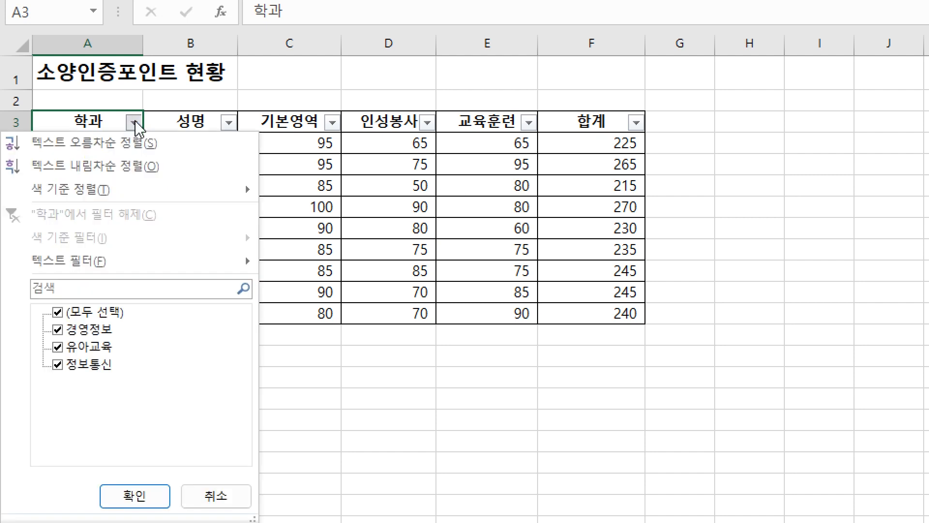
{"action": "left_click", "coordinate": [57, 313]}
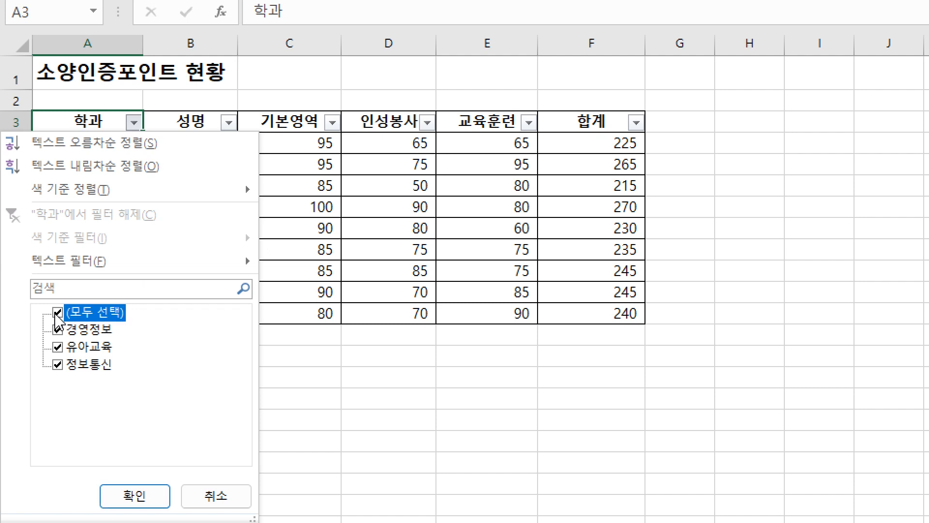
{"action": "left_click", "coordinate": [57, 346]}
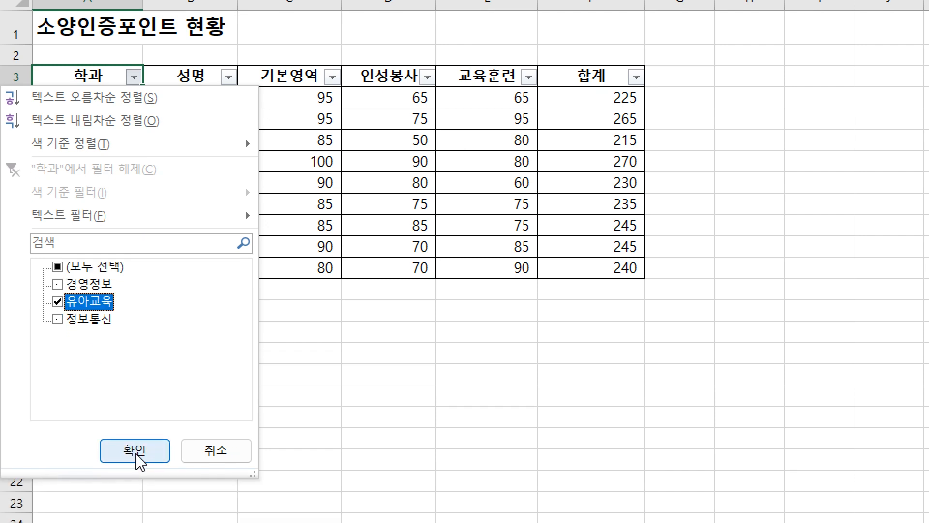
{"action": "left_click", "coordinate": [137, 455]}
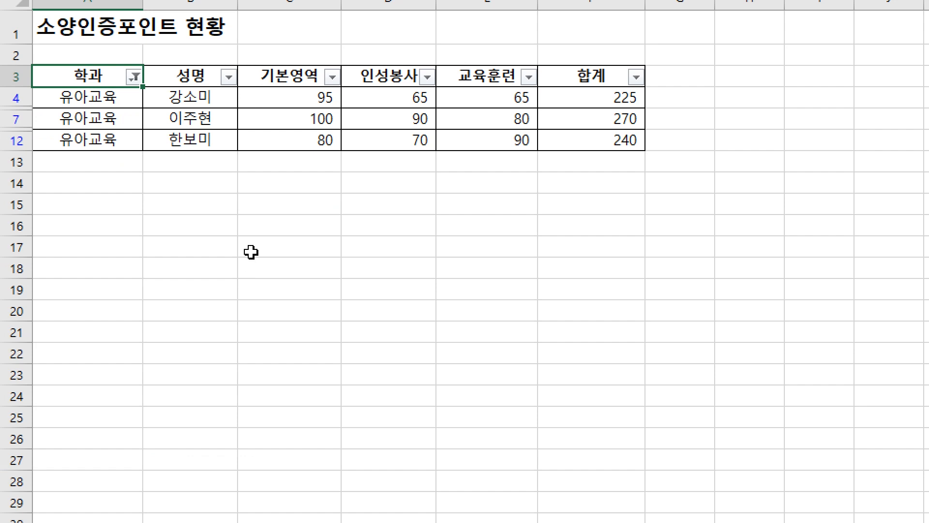
Narrow the 유아교육 rows with a 기본영역 number filter of greater than or equal to 90 and review the matching rows
{"action": "left_click_drag", "start_coordinate": [297, 133], "coordinate": [294, 195]}
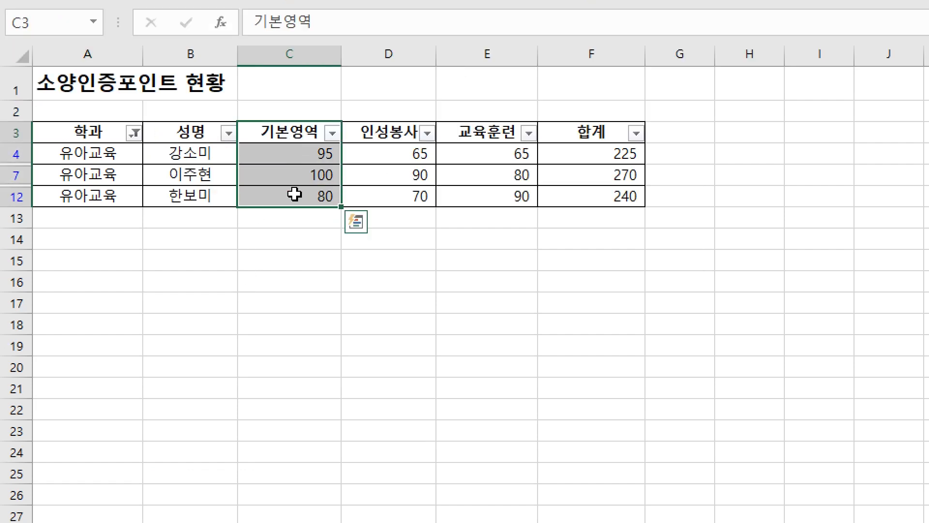
{"action": "left_click", "coordinate": [360, 156]}
{"action": "left_click", "coordinate": [332, 134]}
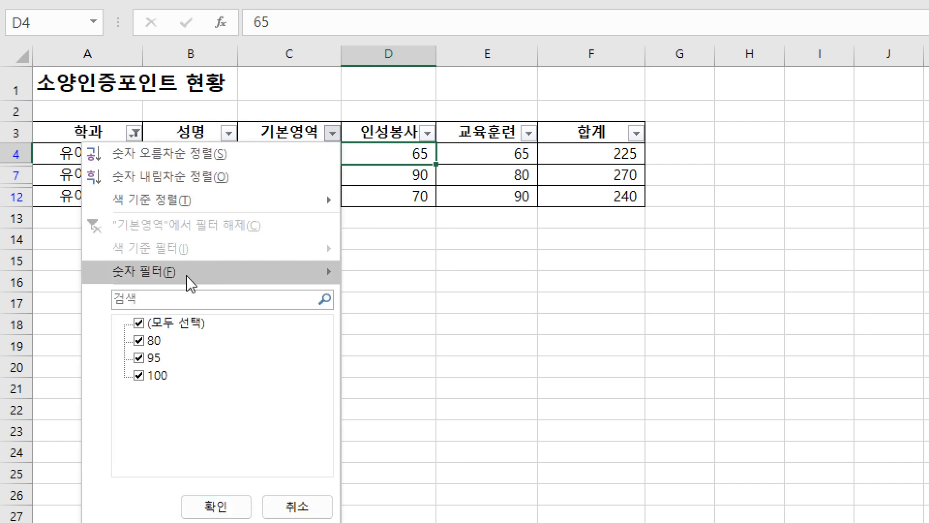
{"action": "mouse_move", "coordinate": [190, 283]}
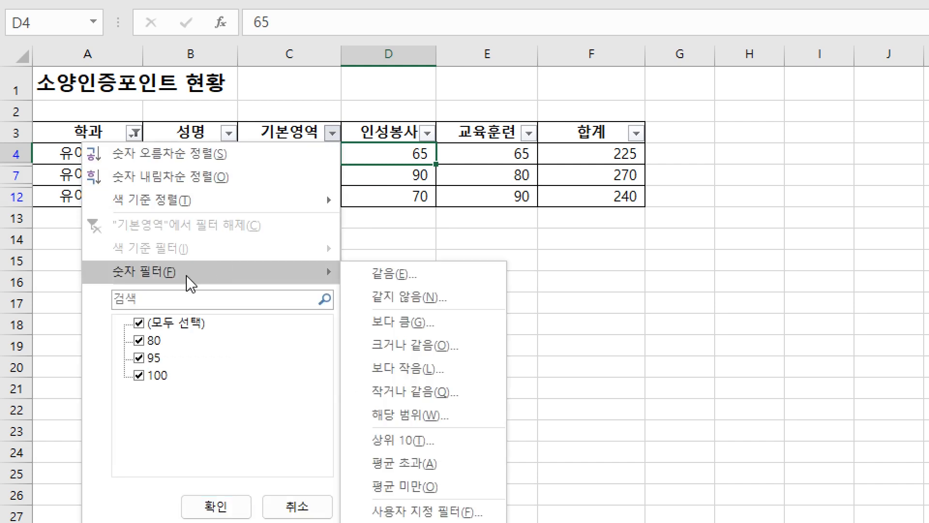
{"action": "left_click", "coordinate": [426, 346]}
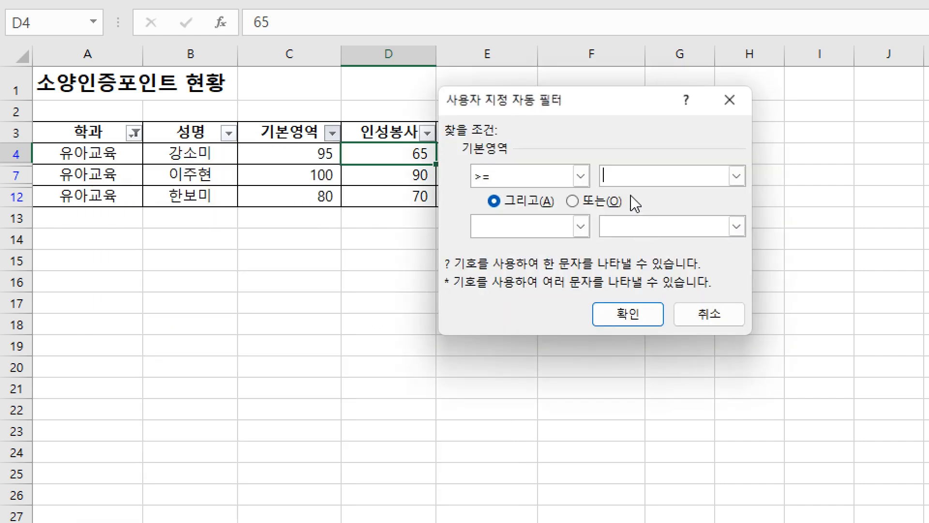
{"action": "type", "text": "90"}
{"action": "left_click", "coordinate": [629, 309]}
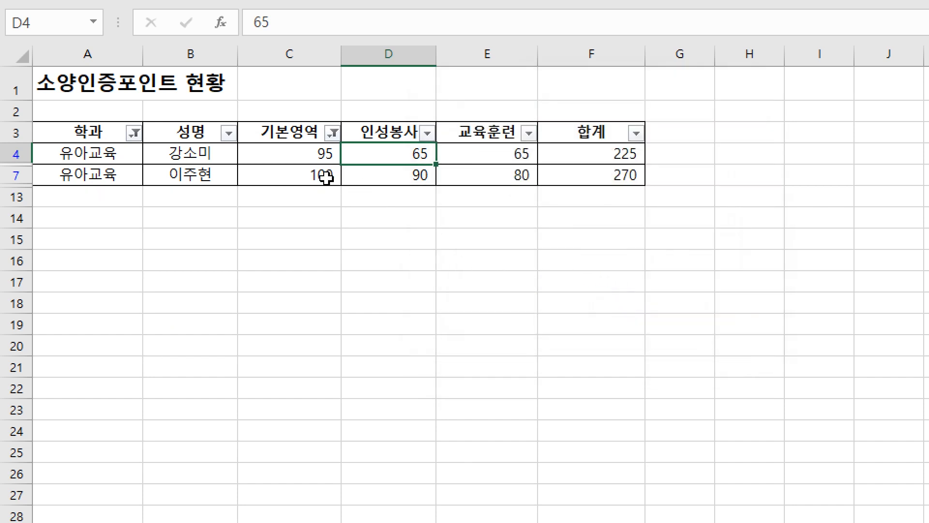
{"action": "left_click", "coordinate": [163, 175]}
{"action": "left_click_drag", "start_coordinate": [180, 163], "coordinate": [322, 175]}
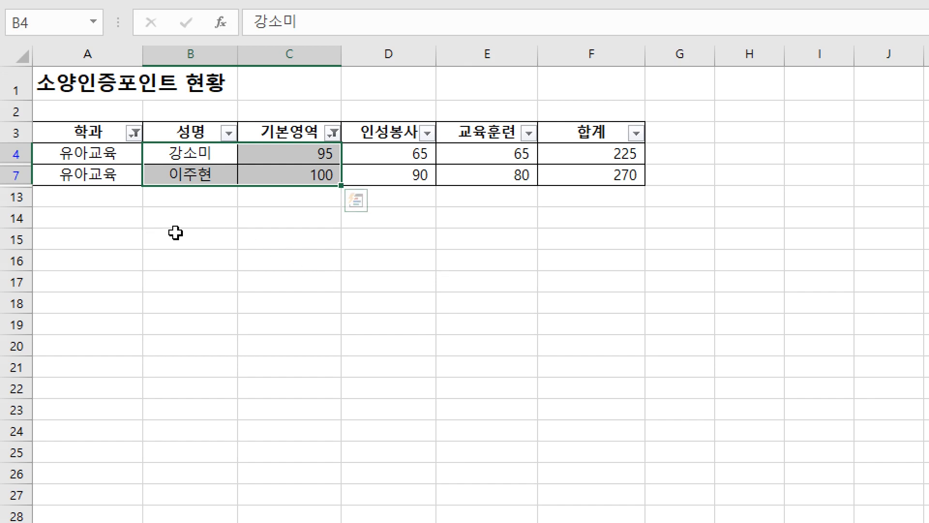
{"action": "left_click", "coordinate": [357, 290]}
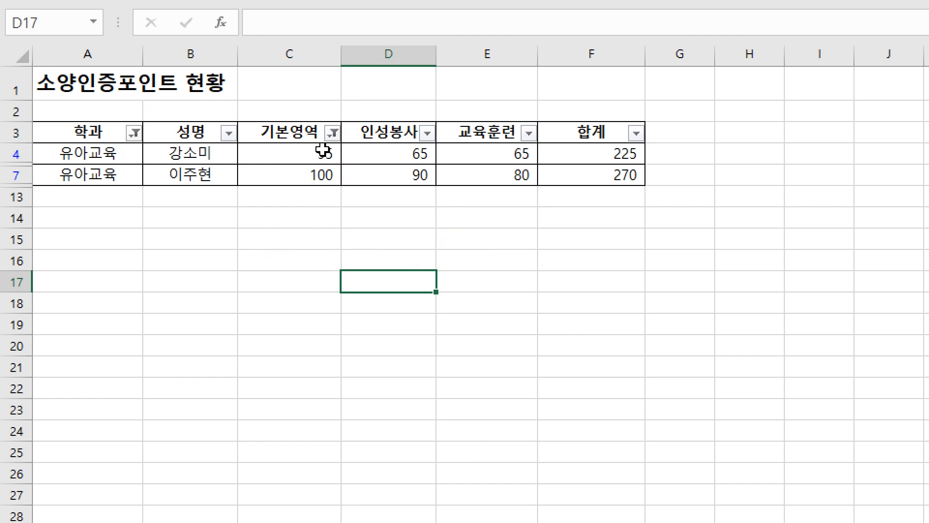
Clear the filters on both the 기본영역 and 학과 columns so all table rows are listed
{"action": "left_click", "coordinate": [331, 132]}
{"action": "left_click", "coordinate": [274, 225]}
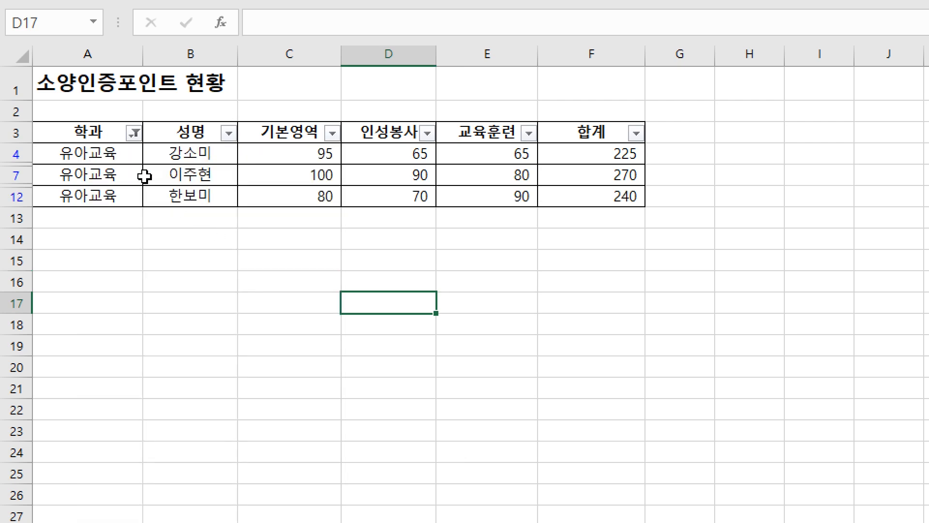
{"action": "left_click", "coordinate": [135, 132]}
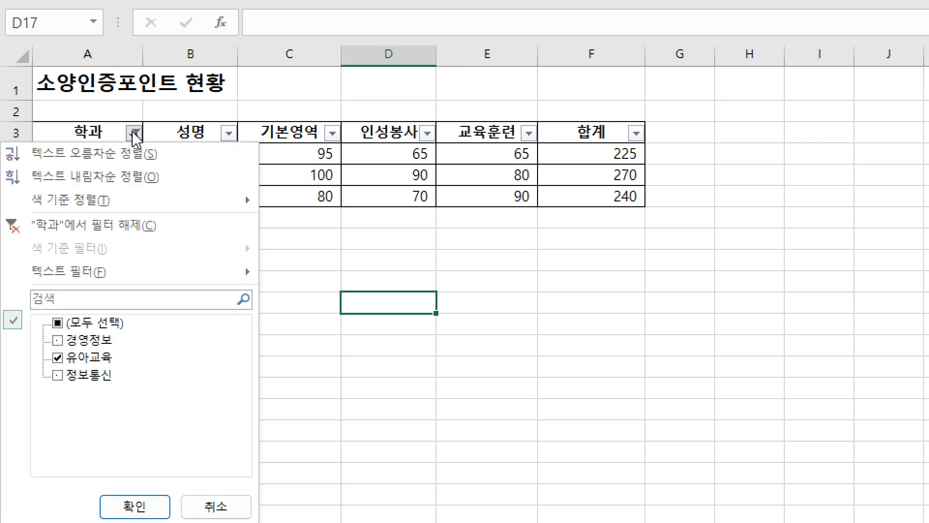
{"action": "left_click", "coordinate": [133, 225]}
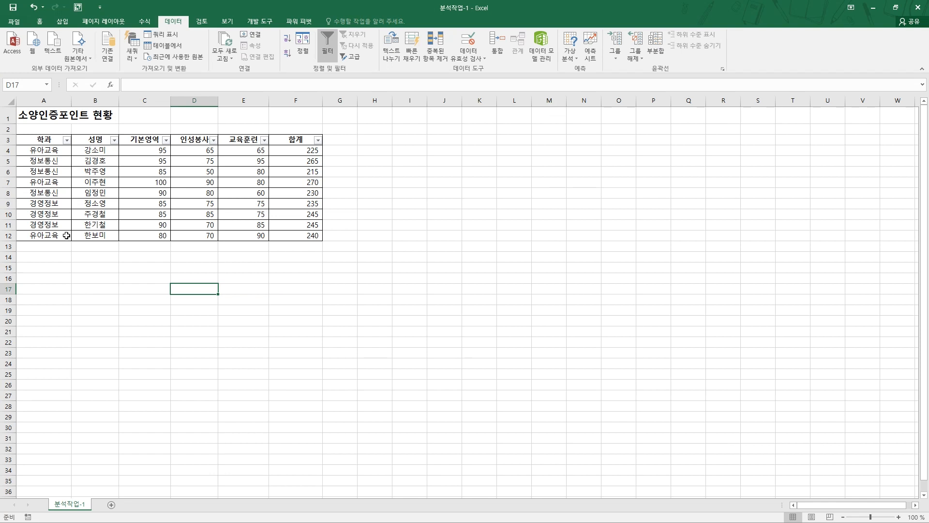
Toggle AutoFilter off and on for the table, leaving it switched off
{"action": "left_click", "coordinate": [156, 173]}
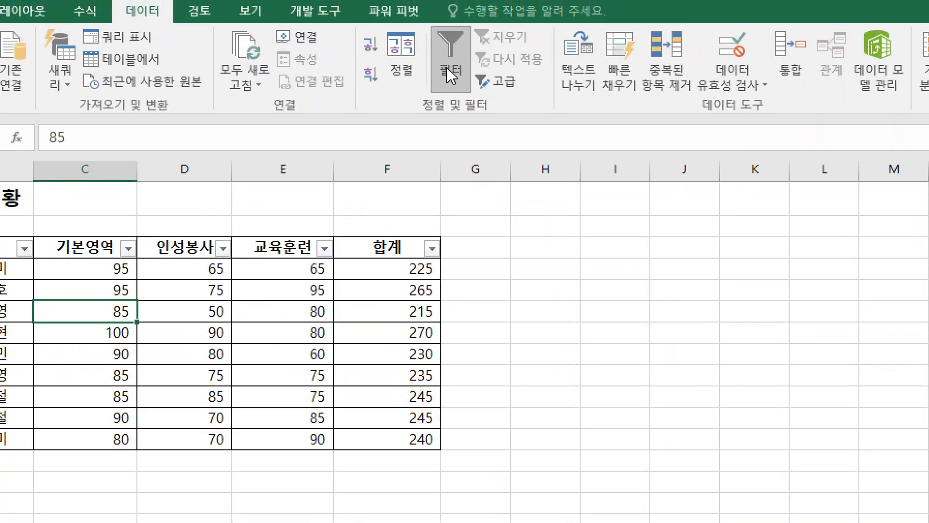
{"action": "left_click", "coordinate": [451, 66]}
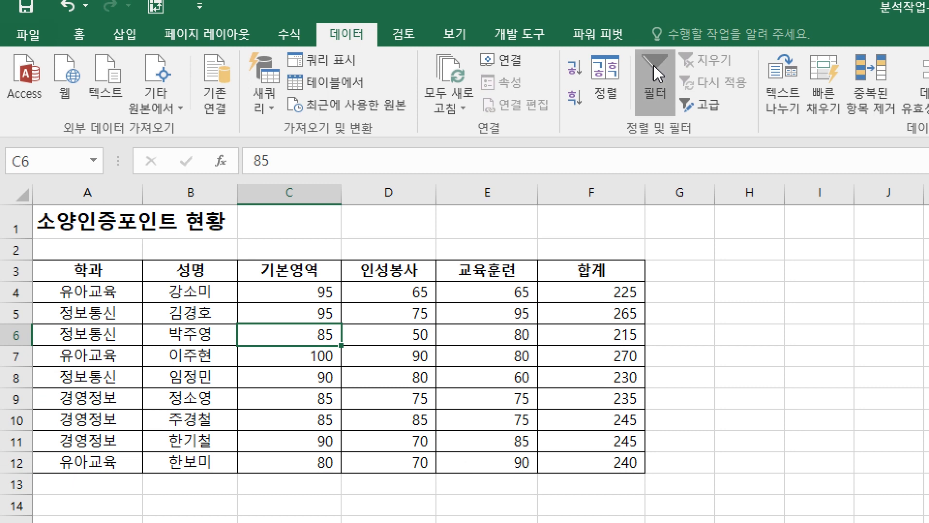
{"action": "left_click", "coordinate": [656, 72]}
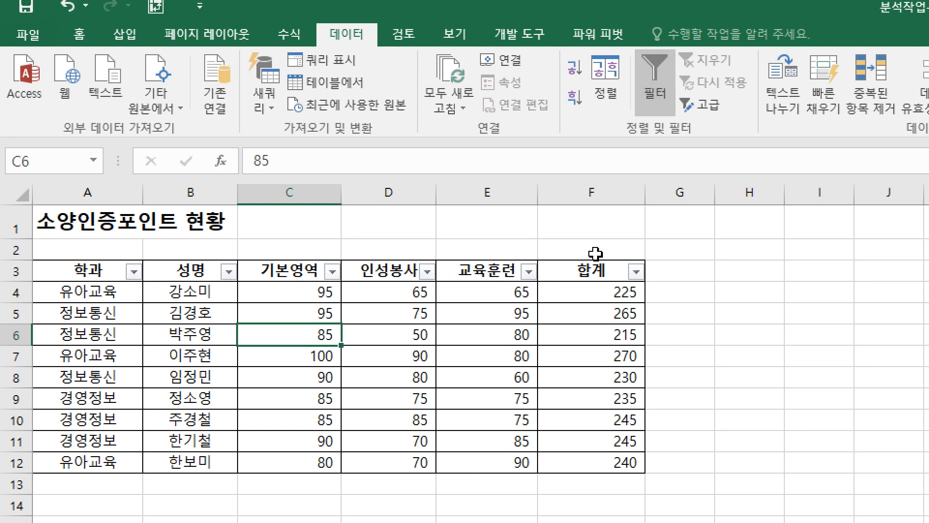
{"action": "left_click", "coordinate": [657, 95]}
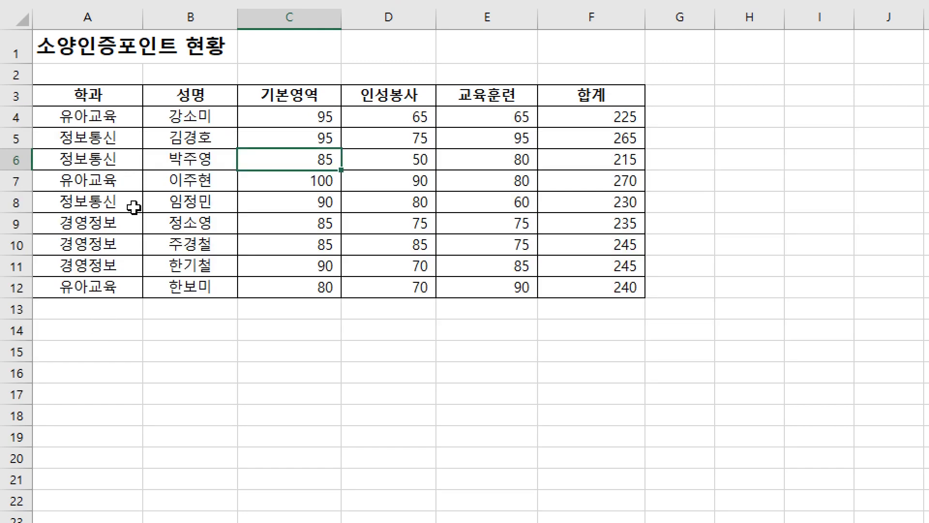
Copy the 학과 heading from A3 into cell A16 below the table
{"action": "left_click", "coordinate": [99, 96]}
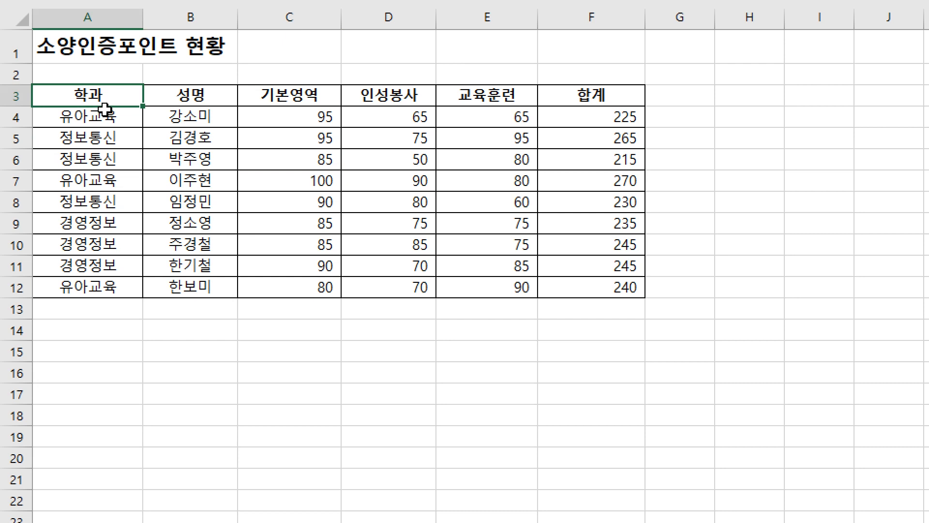
{"action": "key", "text": "ctrl+c"}
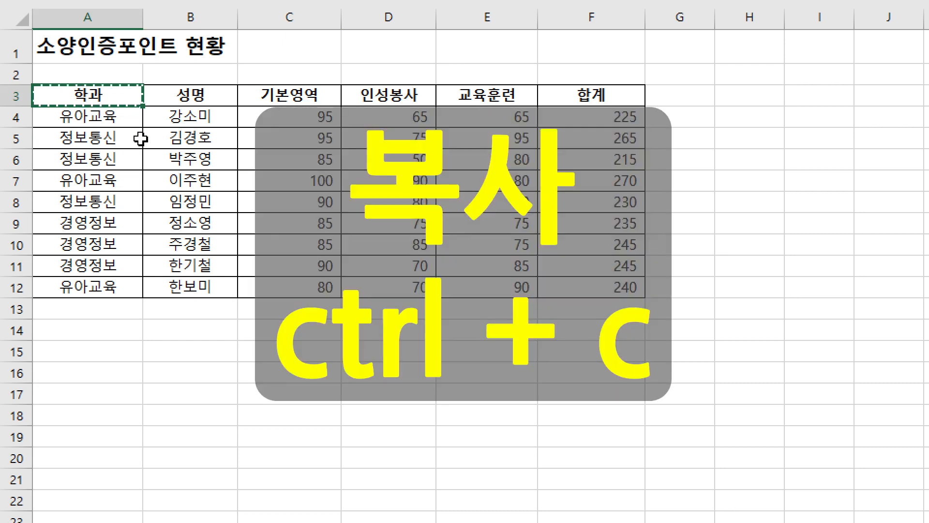
{"action": "left_click", "coordinate": [138, 370]}
{"action": "key", "text": "ctrl+v"}
{"action": "key", "text": "Escape"}
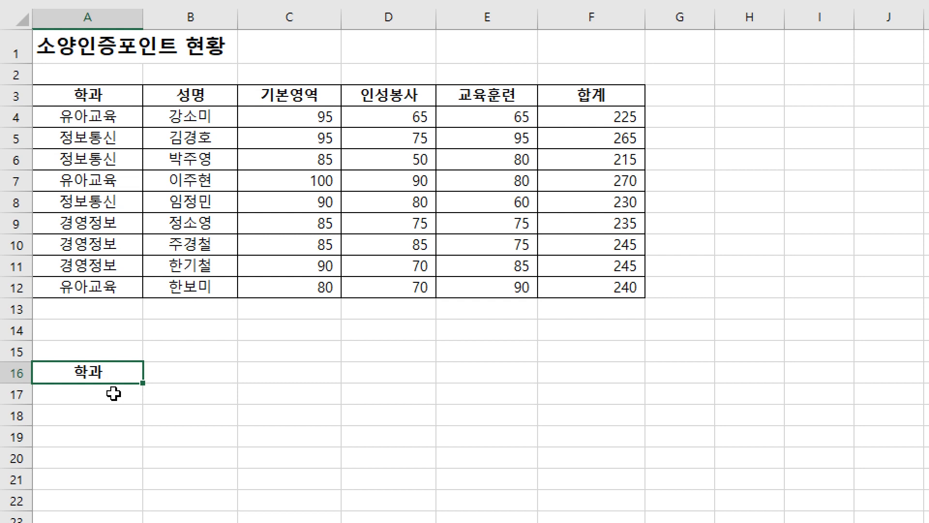
Copy the 유아교육 entry from A4 into cell A17, directly under the 학과 criteria heading
{"action": "left_click", "coordinate": [93, 116]}
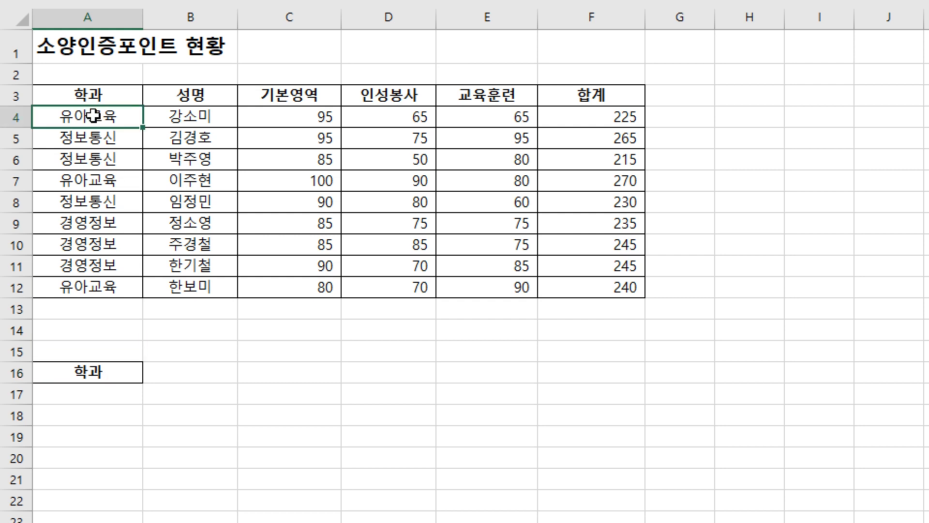
{"action": "key", "text": "ctrl+c"}
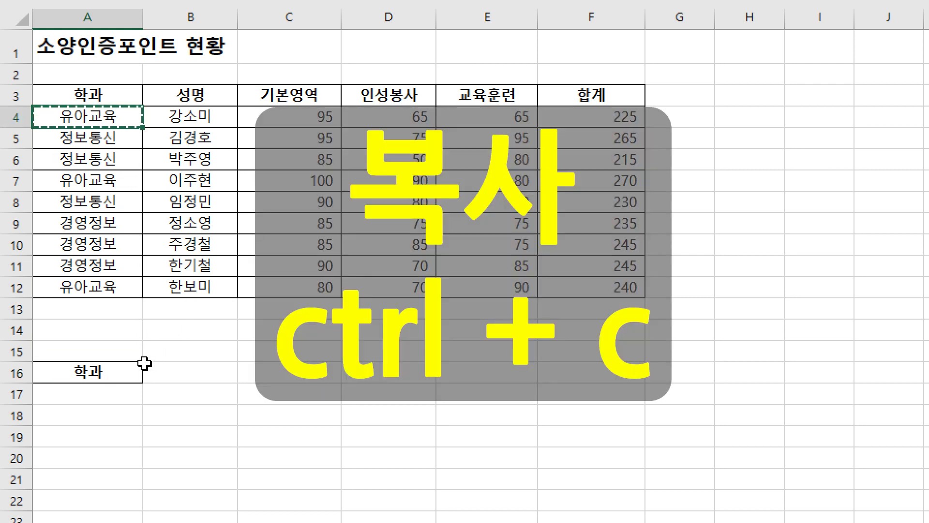
{"action": "left_click", "coordinate": [94, 393]}
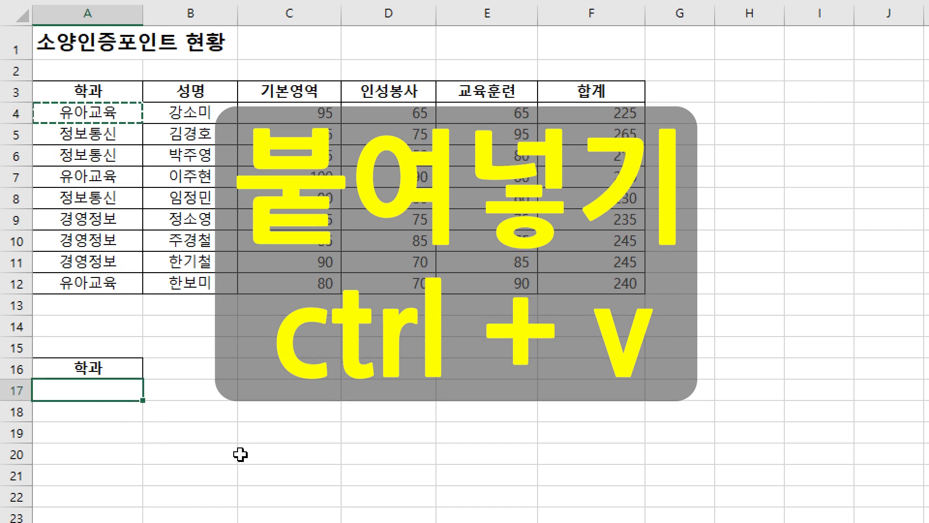
{"action": "key", "text": "ctrl+v"}
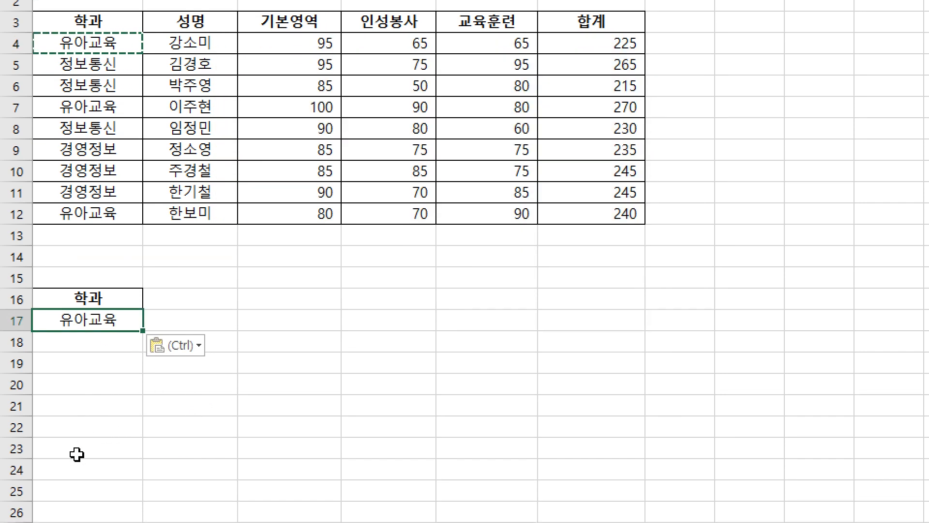
{"action": "left_click", "coordinate": [79, 406]}
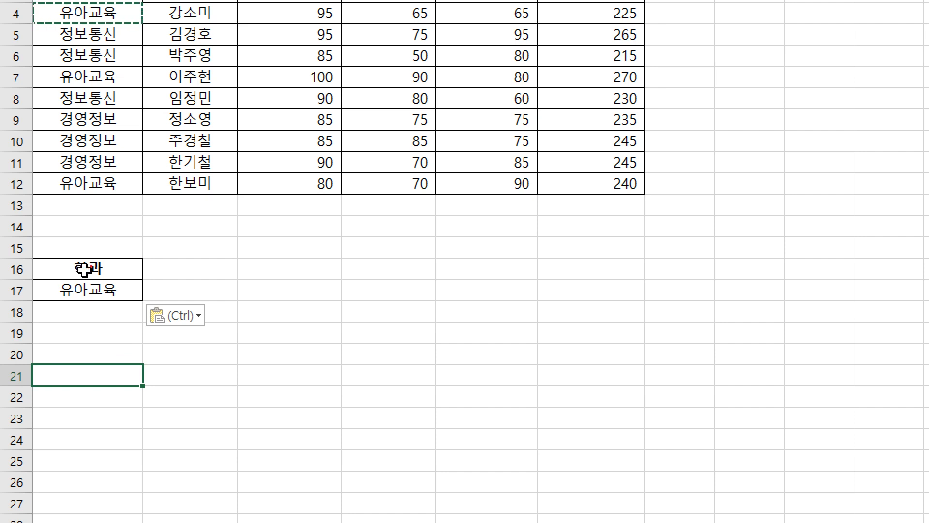
{"action": "mouse_move", "coordinate": [89, 252]}
{"action": "left_mouse_down"}
{"action": "mouse_move", "coordinate": [94, 267]}
{"action": "mouse_move", "coordinate": [113, 248]}
{"action": "left_mouse_up"}
{"action": "mouse_move", "coordinate": [114, 293]}
{"action": "left_mouse_down"}
{"action": "mouse_move", "coordinate": [118, 300]}
{"action": "mouse_move", "coordinate": [161, 271]}
{"action": "mouse_move", "coordinate": [159, 289]}
{"action": "left_mouse_up"}
{"action": "left_click", "coordinate": [158, 277]}
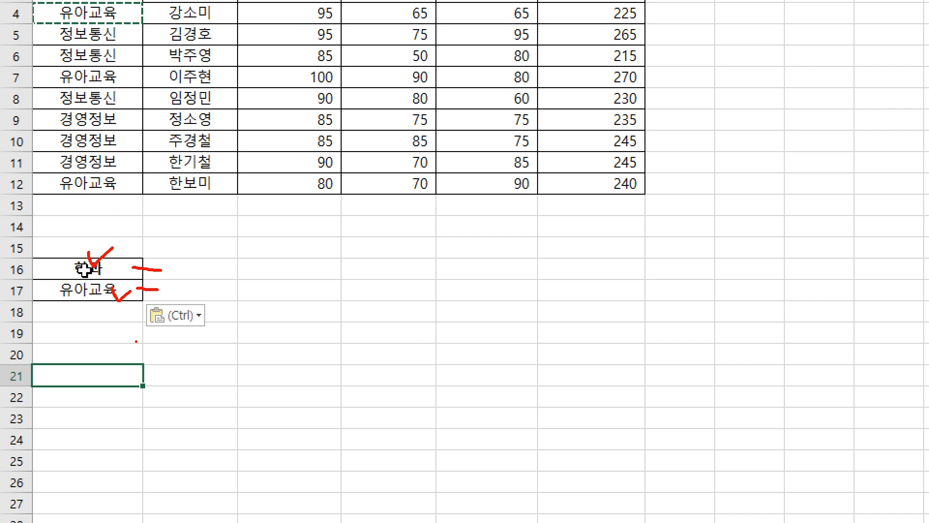
{"action": "key", "text": "Escape"}
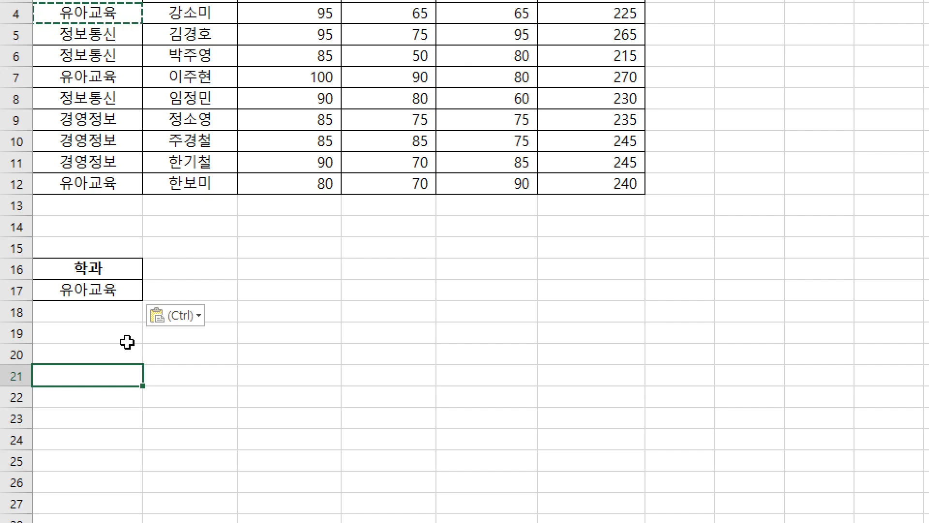
{"action": "left_click", "coordinate": [105, 271]}
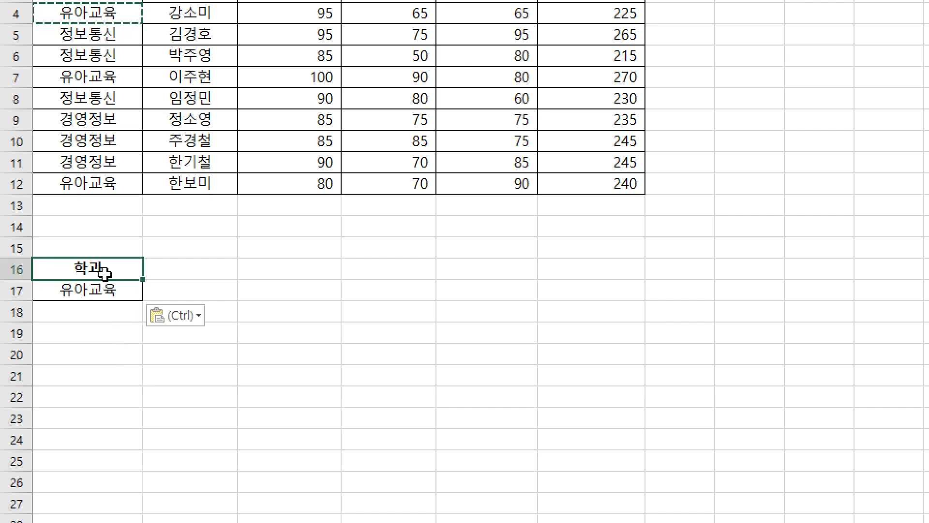
{"action": "left_click_drag", "start_coordinate": [83, 266], "coordinate": [86, 288]}
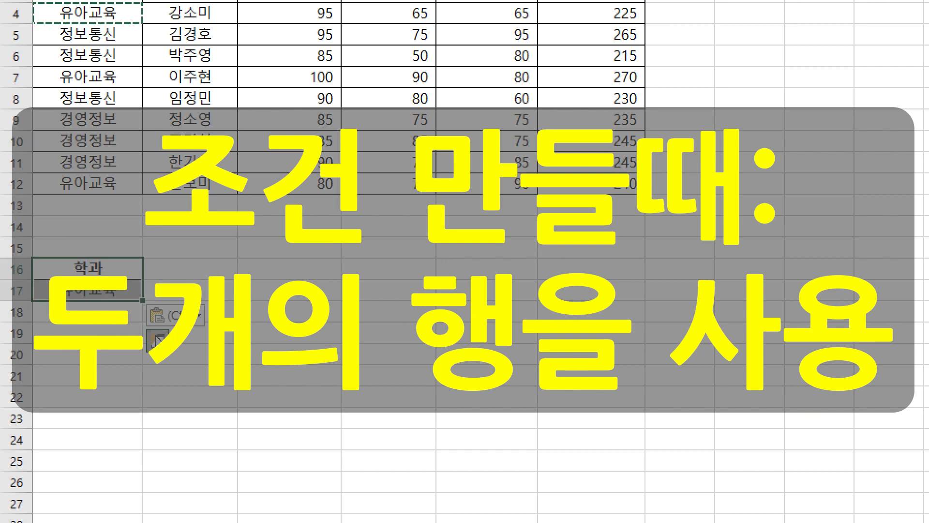
{"action": "left_click", "coordinate": [96, 333]}
{"action": "left_click_drag", "start_coordinate": [81, 269], "coordinate": [80, 281]}
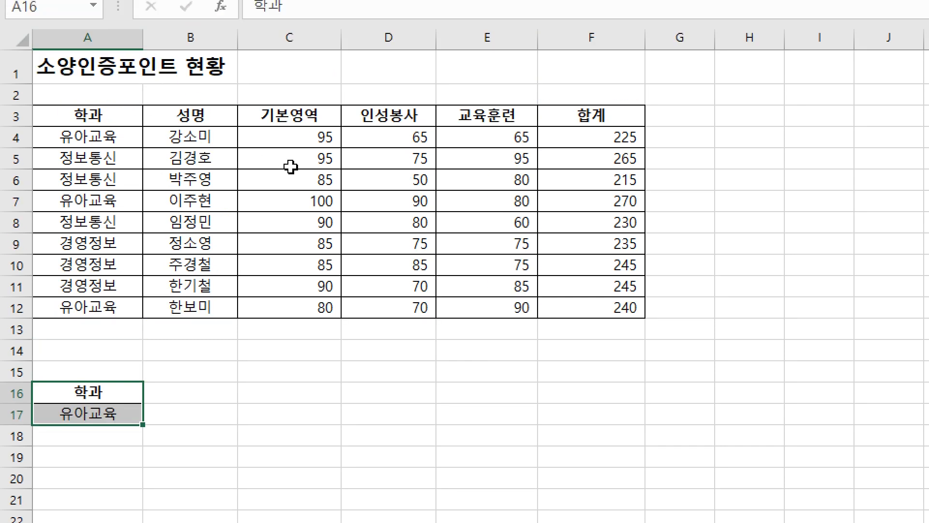
Start an Advanced Filter on the score table and set it to copy the results to another location
{"action": "left_click", "coordinate": [309, 195]}
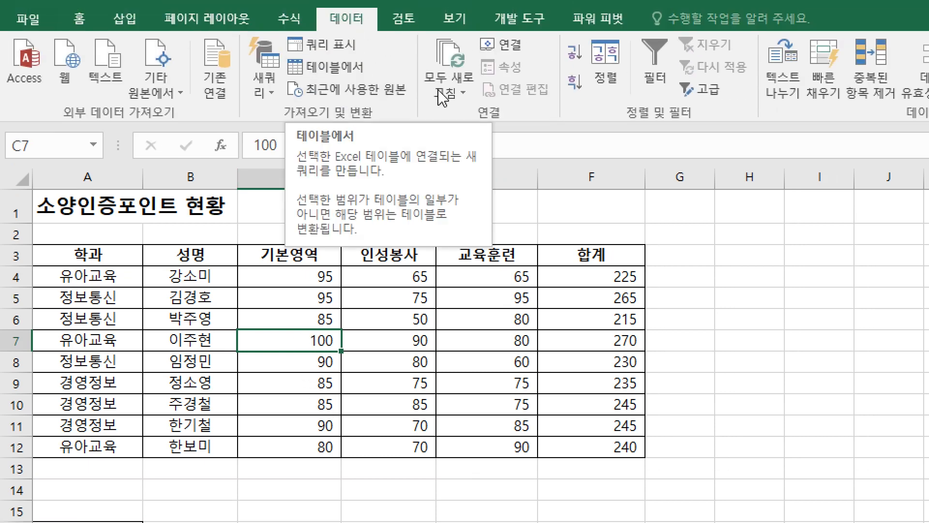
{"action": "left_click", "coordinate": [710, 92]}
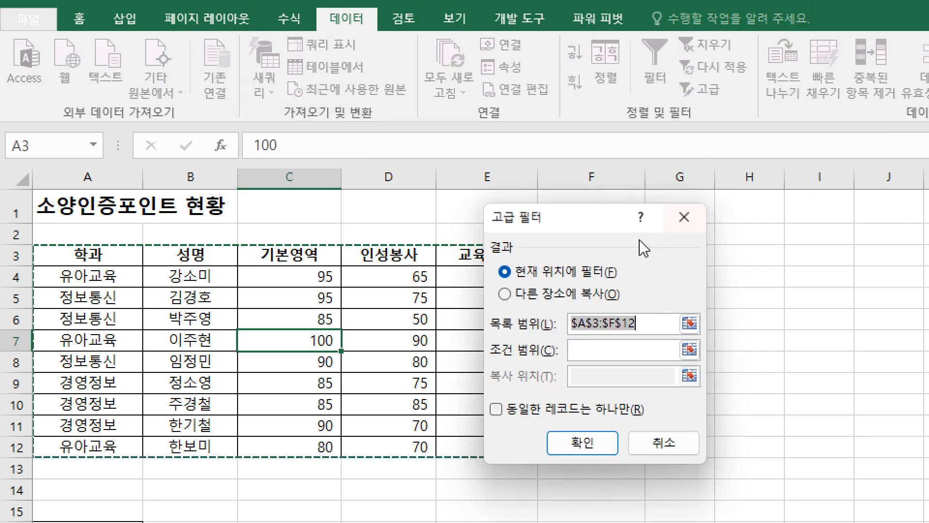
{"action": "left_click_drag", "start_coordinate": [587, 232], "coordinate": [553, 296]}
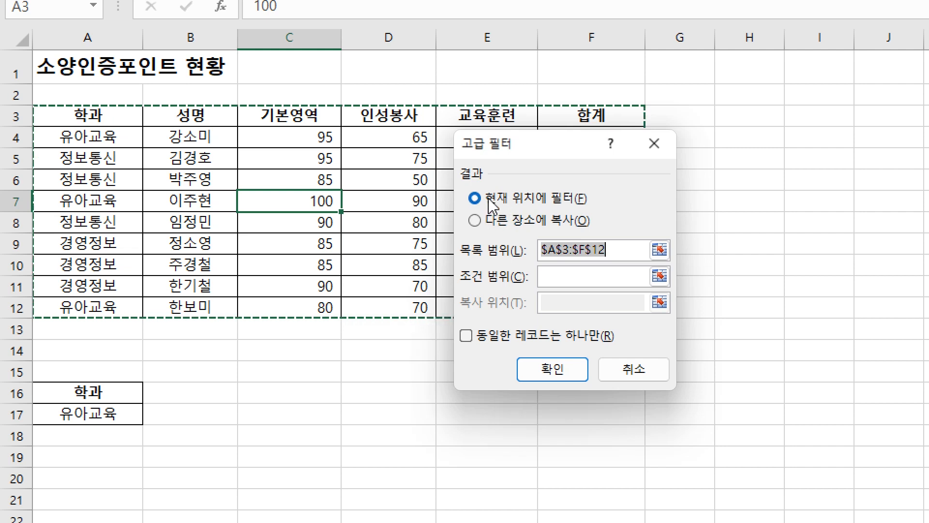
{"action": "left_click_drag", "start_coordinate": [516, 155], "coordinate": [536, 189]}
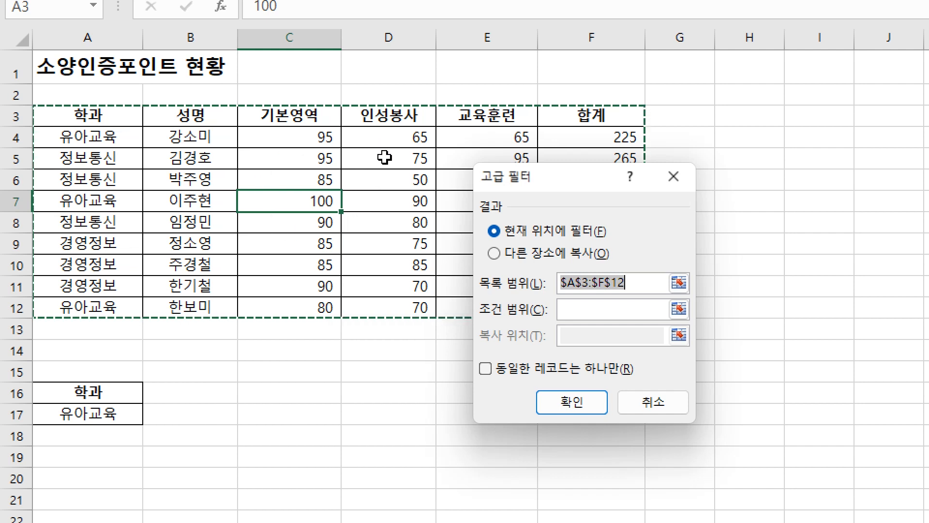
{"action": "left_click", "coordinate": [494, 254]}
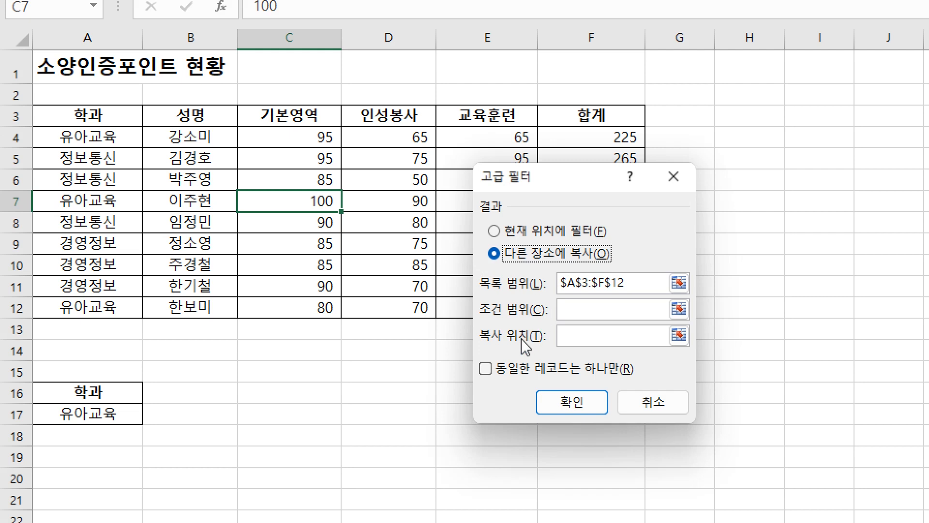
{"action": "left_click", "coordinate": [579, 335]}
{"action": "left_click", "coordinate": [578, 283]}
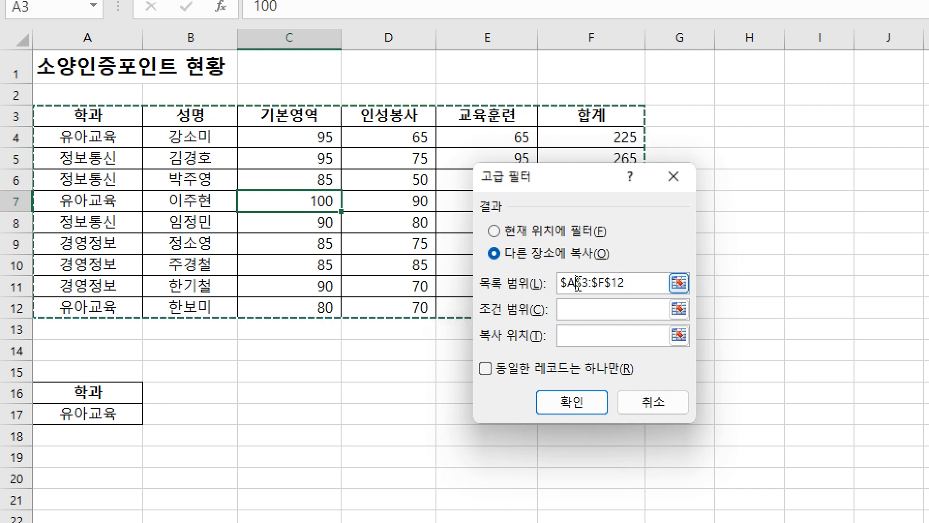
Clear the Advanced Filter's list range and reselect the whole table including its headings, A3:F12
{"action": "left_click_drag", "start_coordinate": [550, 186], "coordinate": [661, 251]}
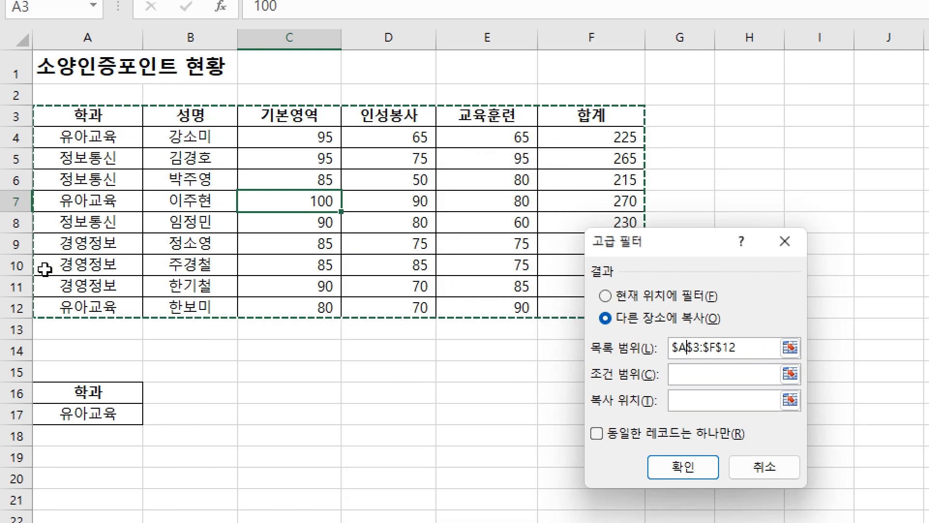
{"action": "left_click_drag", "start_coordinate": [677, 256], "coordinate": [466, 189]}
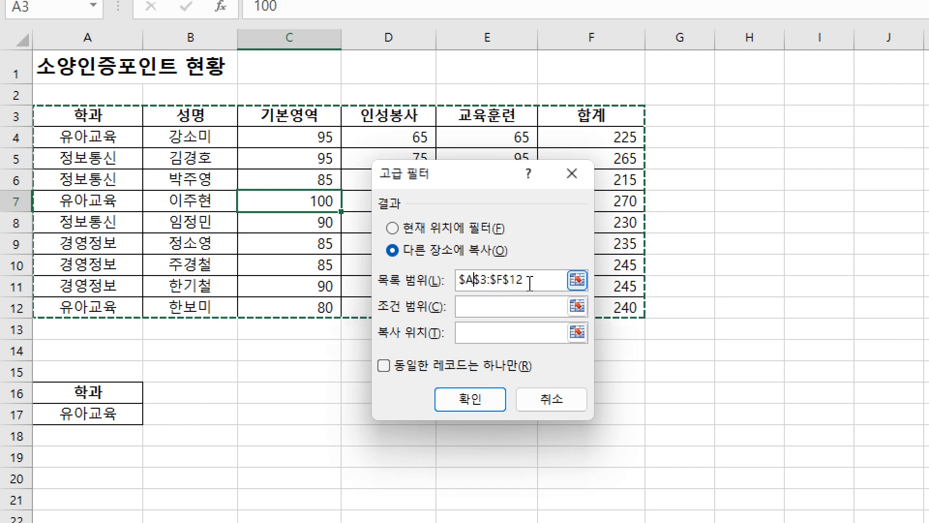
{"action": "left_click_drag", "start_coordinate": [534, 281], "coordinate": [442, 283]}
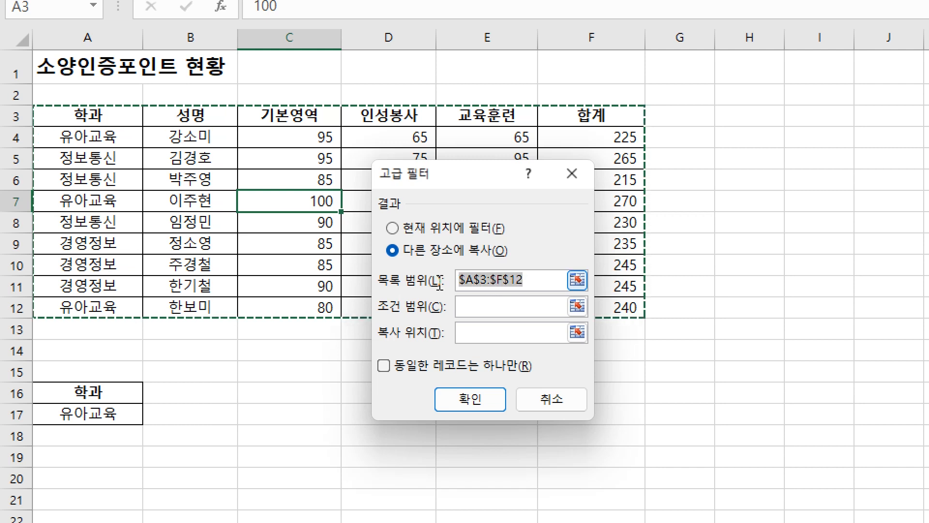
{"action": "key", "text": "BackSpace"}
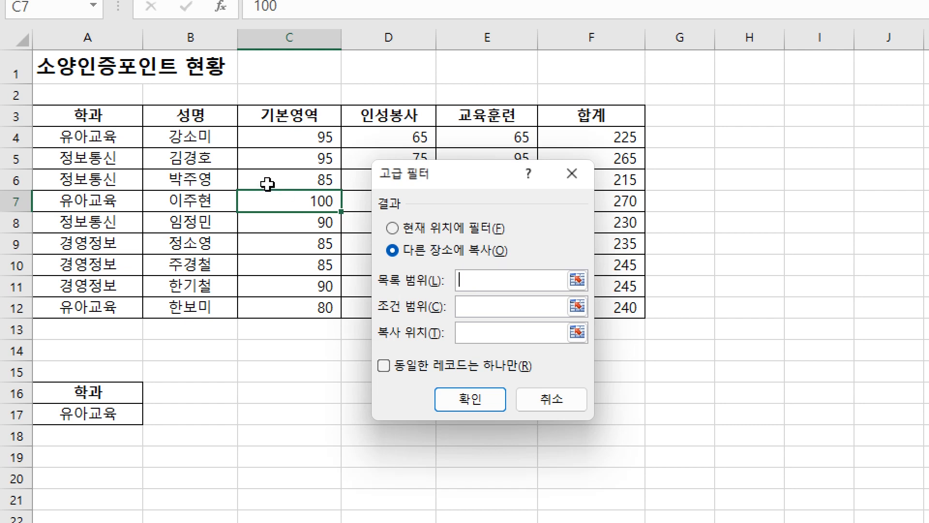
{"action": "left_click_drag", "start_coordinate": [121, 119], "coordinate": [577, 306]}
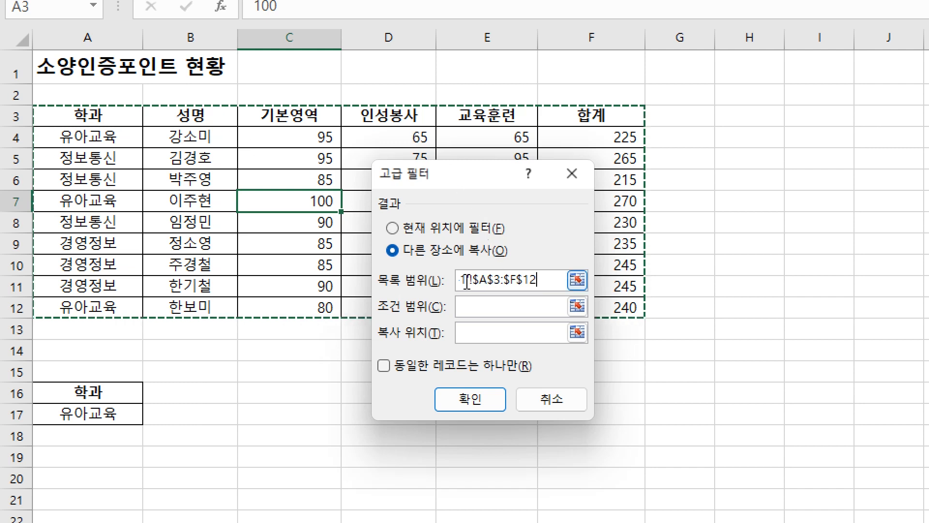
Set the criteria range to A16:A17 and the copy destination to A20, and run the Advanced Filter
{"action": "left_click", "coordinate": [501, 306]}
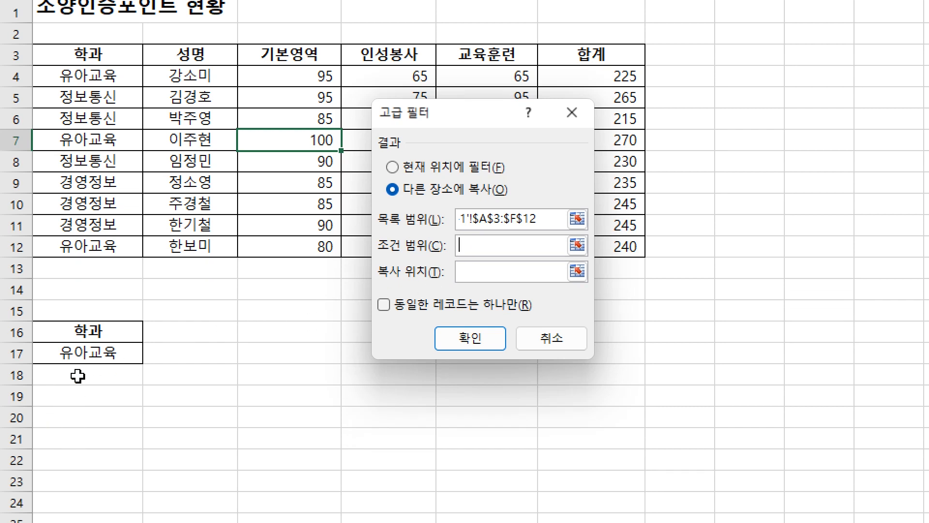
{"action": "left_click_drag", "start_coordinate": [93, 338], "coordinate": [97, 350]}
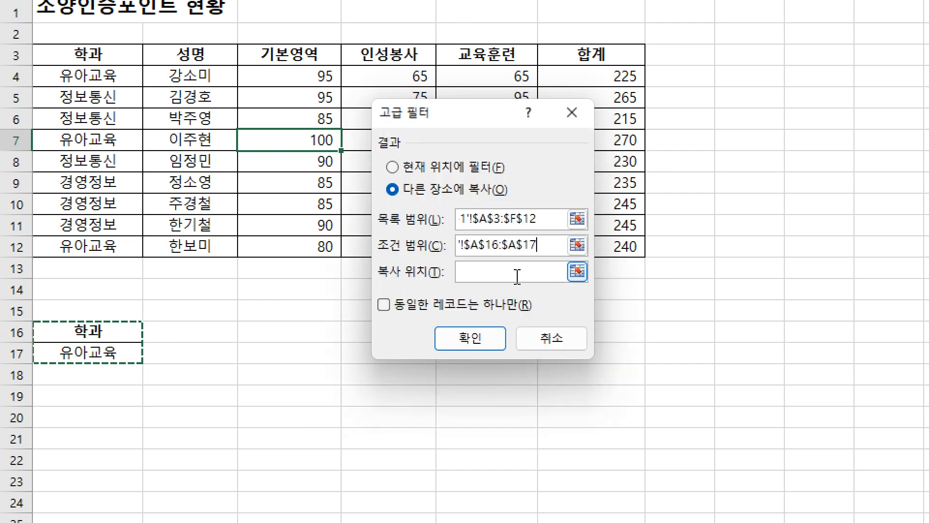
{"action": "left_click", "coordinate": [469, 275]}
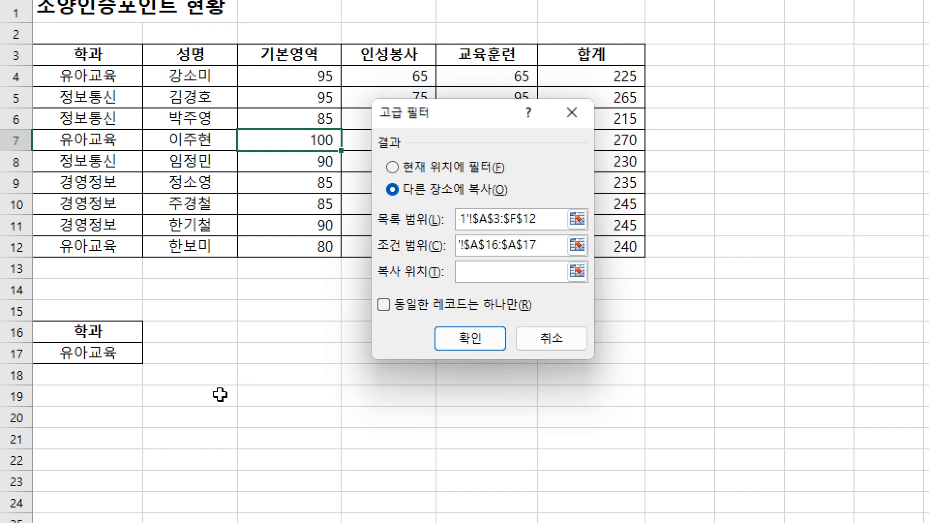
{"action": "left_click", "coordinate": [77, 417]}
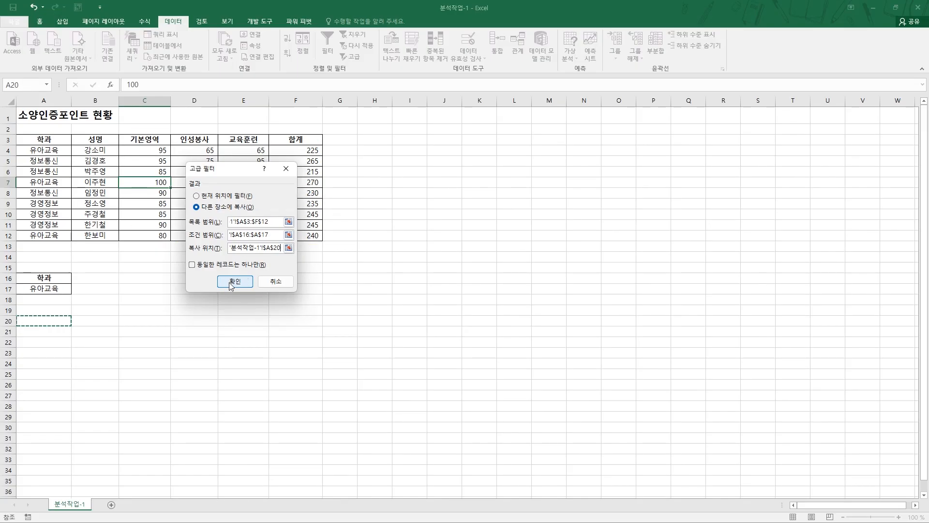
{"action": "left_click", "coordinate": [234, 283]}
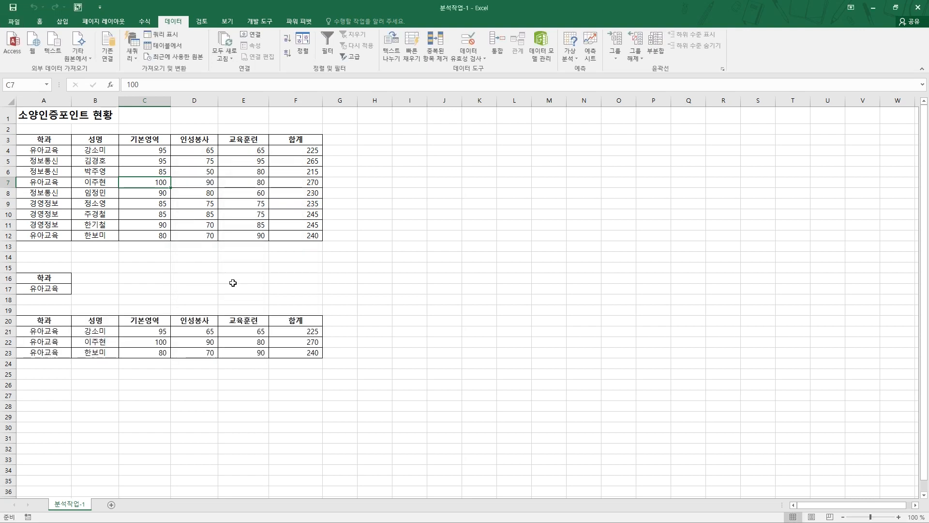
Clear the extracted 유아교육 results by deleting the contents of rows 20 to 24
{"action": "mouse_move", "coordinate": [38, 333]}
{"action": "left_mouse_down"}
{"action": "mouse_move", "coordinate": [93, 348]}
{"action": "mouse_move", "coordinate": [297, 358]}
{"action": "left_mouse_up"}
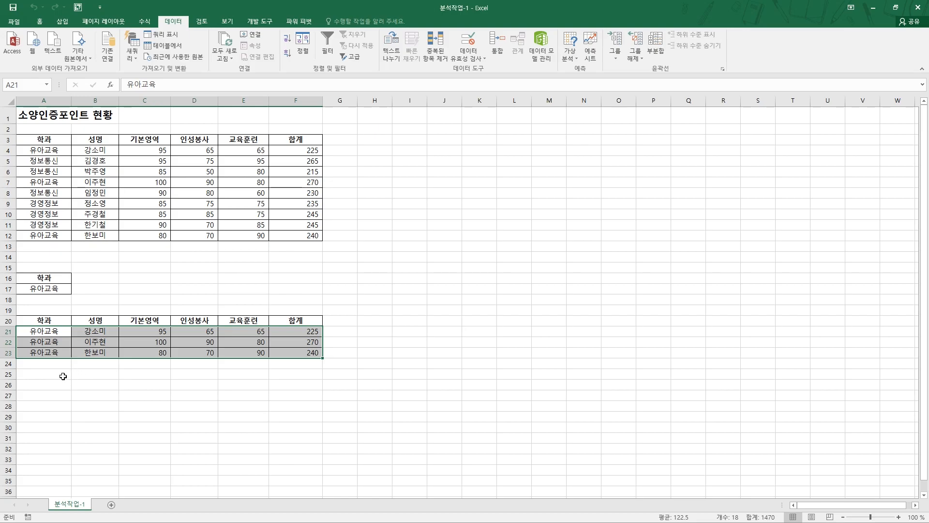
{"action": "key", "text": "ctrl+q"}
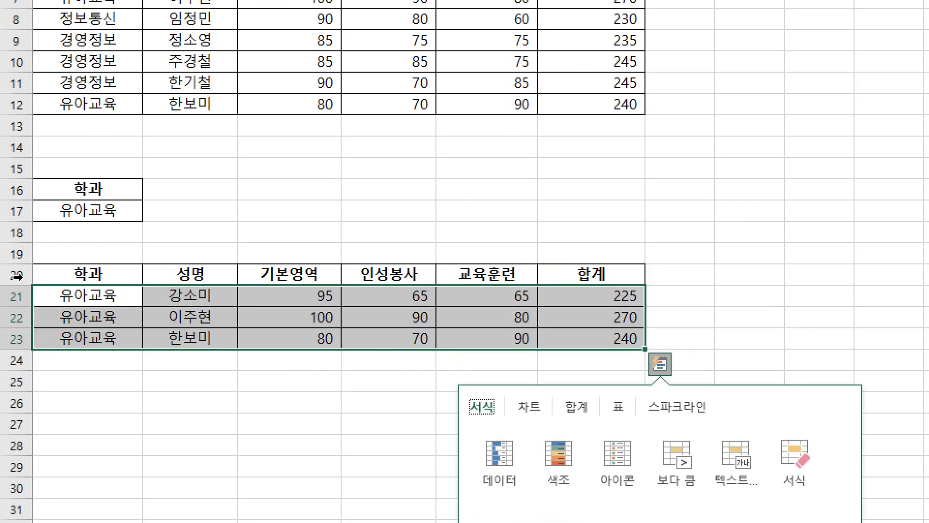
{"action": "left_click_drag", "start_coordinate": [13, 275], "coordinate": [7, 363]}
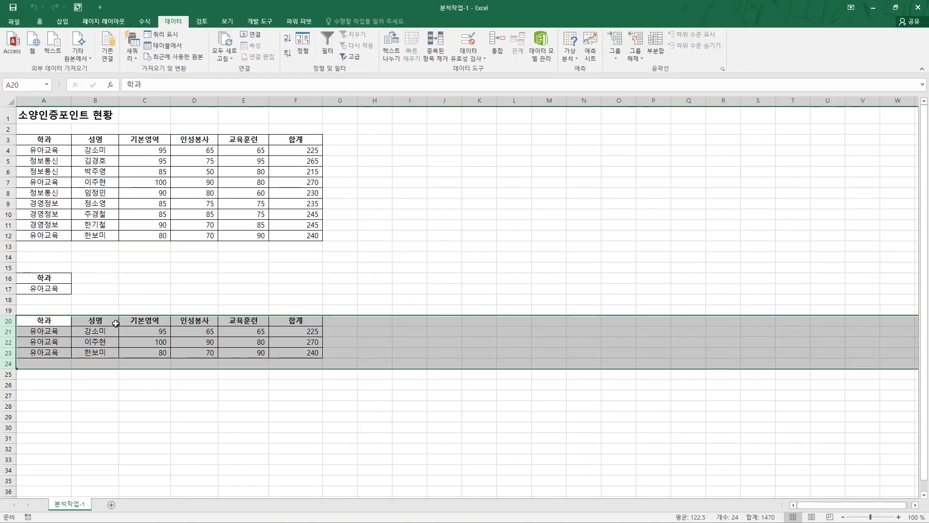
{"action": "key", "text": "Delete"}
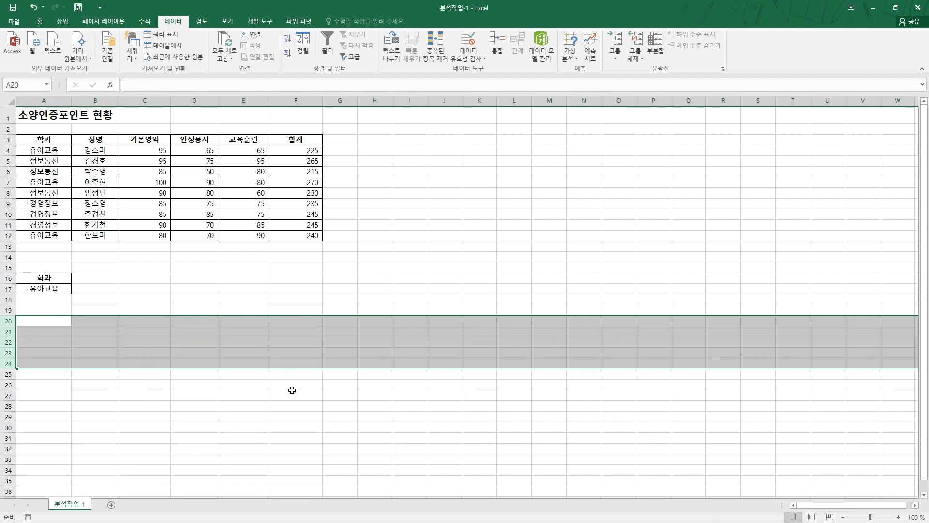
{"action": "left_click", "coordinate": [266, 407]}
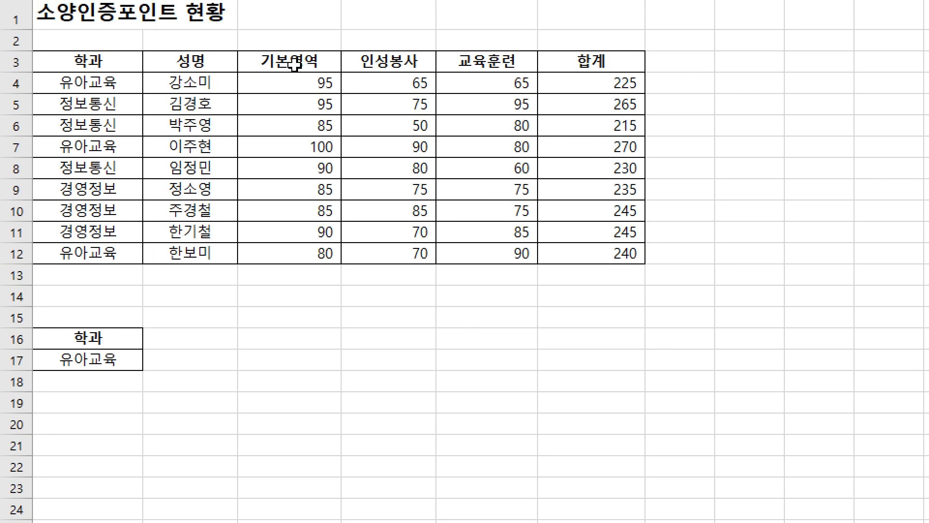
{"action": "left_click", "coordinate": [294, 64]}
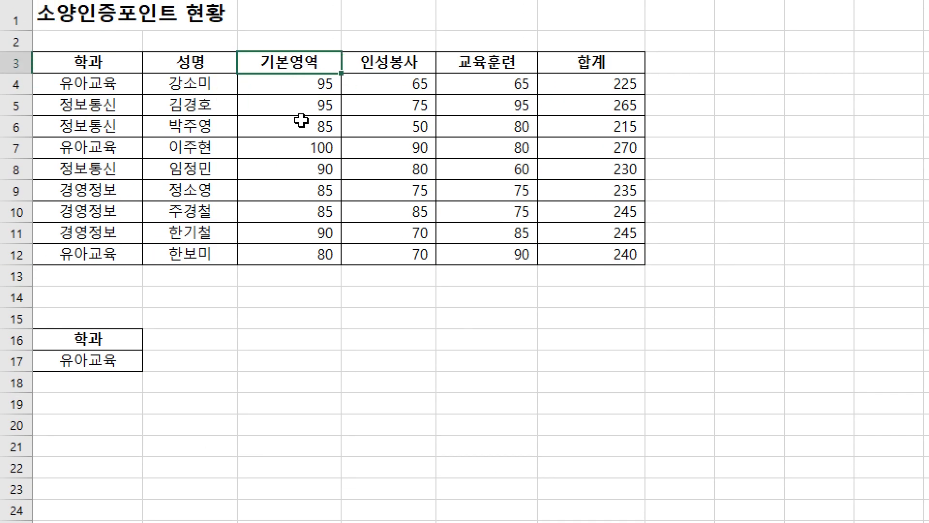
{"action": "left_click_drag", "start_coordinate": [303, 123], "coordinate": [301, 69]}
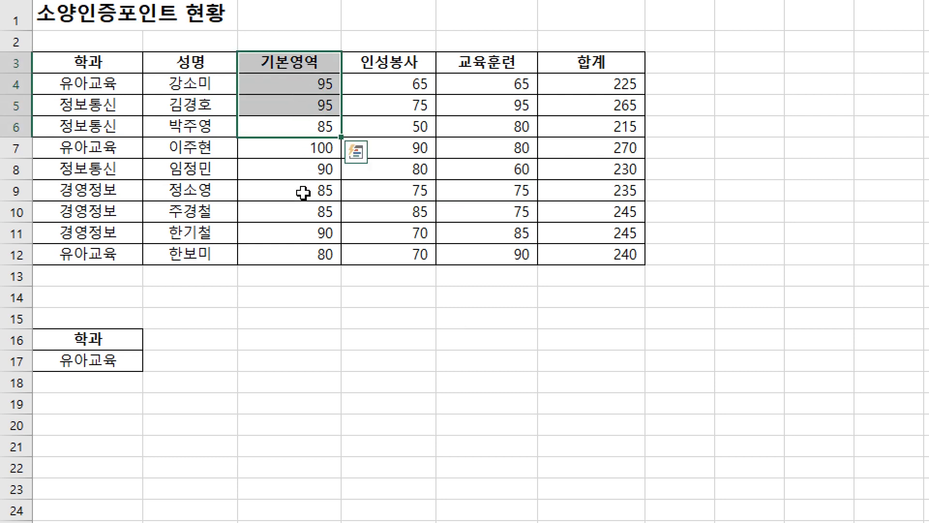
{"action": "left_click", "coordinate": [325, 334]}
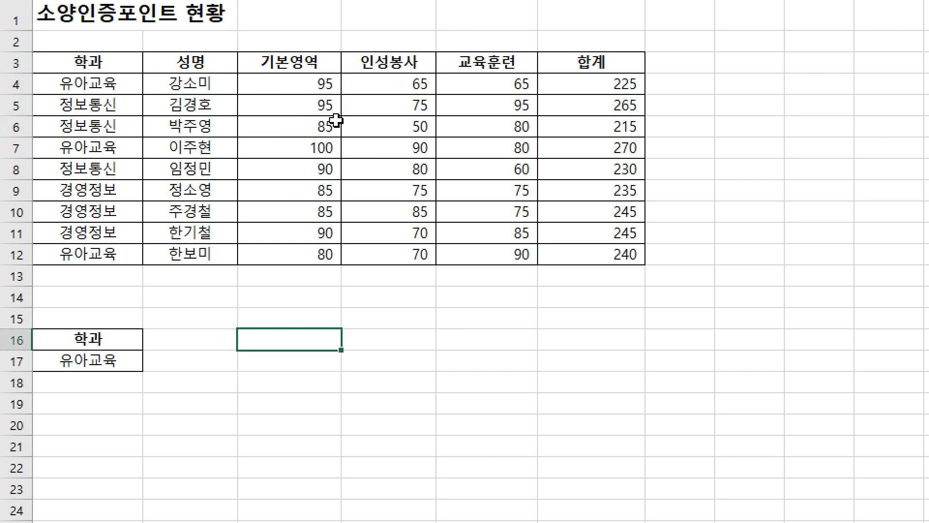
Copy the 기본영역 heading from C3 into B16, beside the 학과 criteria heading
{"action": "left_click", "coordinate": [292, 59]}
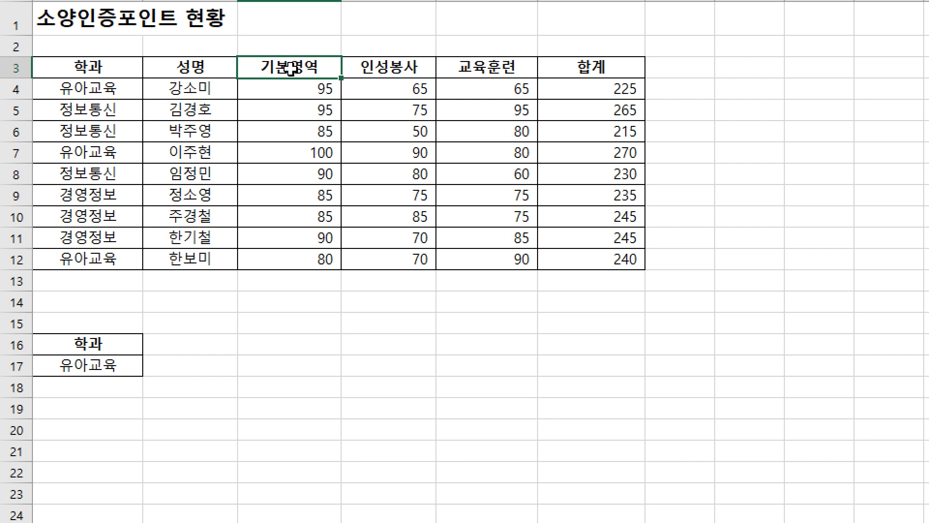
{"action": "key", "text": "ctrl+c"}
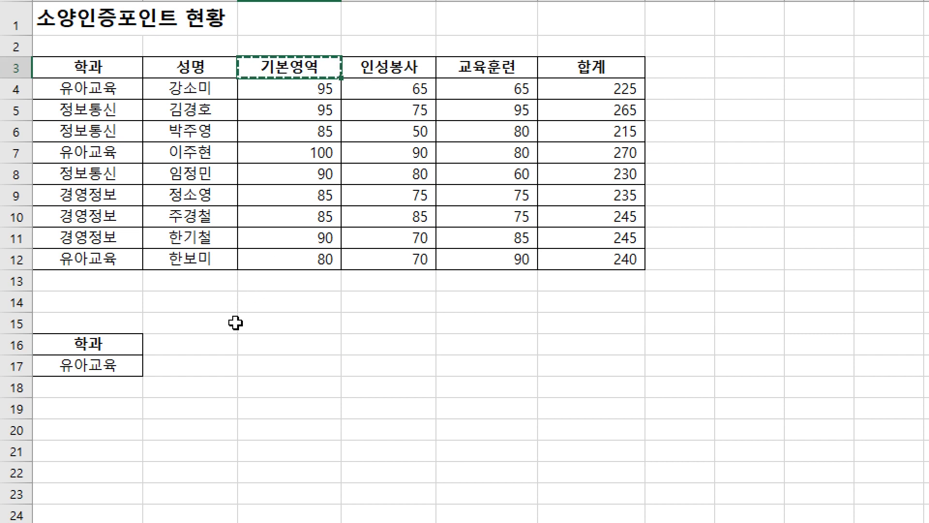
{"action": "left_click", "coordinate": [191, 350]}
{"action": "scroll", "coordinate": [346, 450], "scroll_direction": "down", "scroll_amount": 1}
{"action": "key", "text": "ctrl+v"}
{"action": "key", "text": "ctrl"}
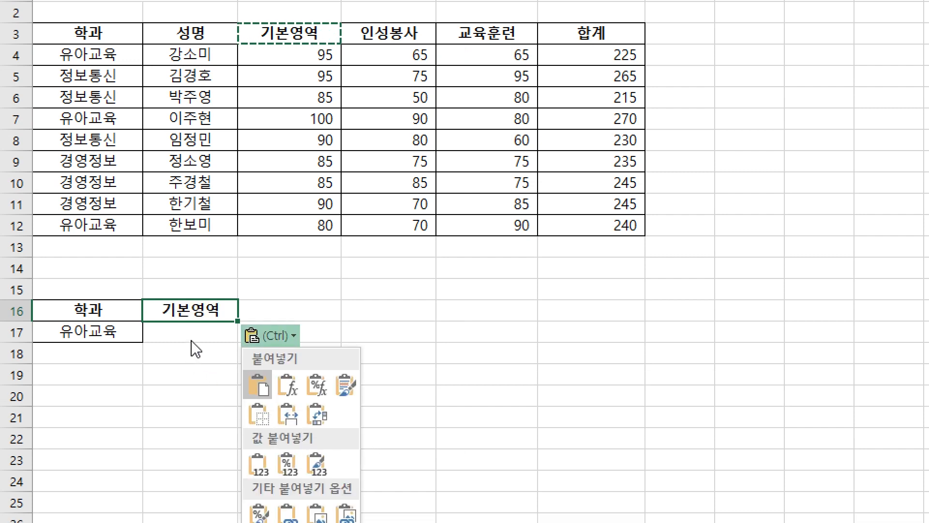
{"action": "key", "text": "Escape"}
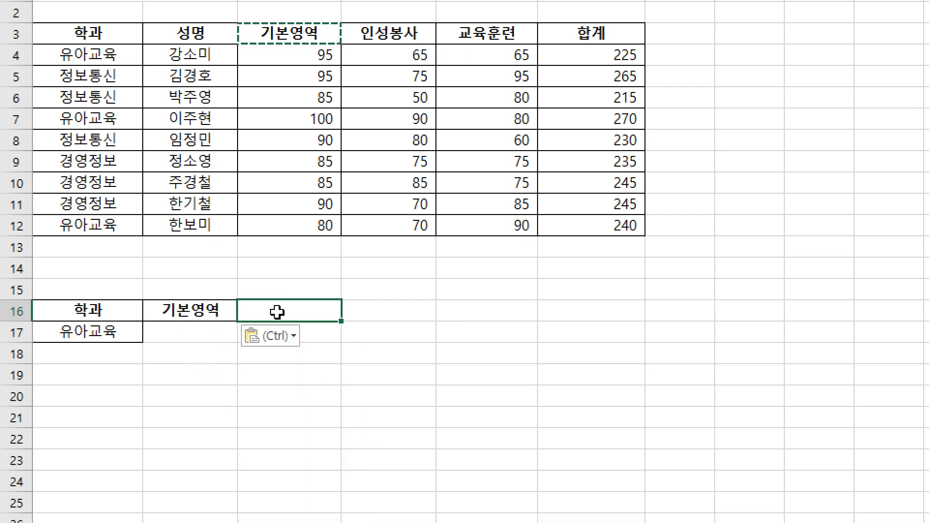
Enter the condition >=90 in B17 under the 기본영역 criteria heading
{"action": "left_click", "coordinate": [183, 312]}
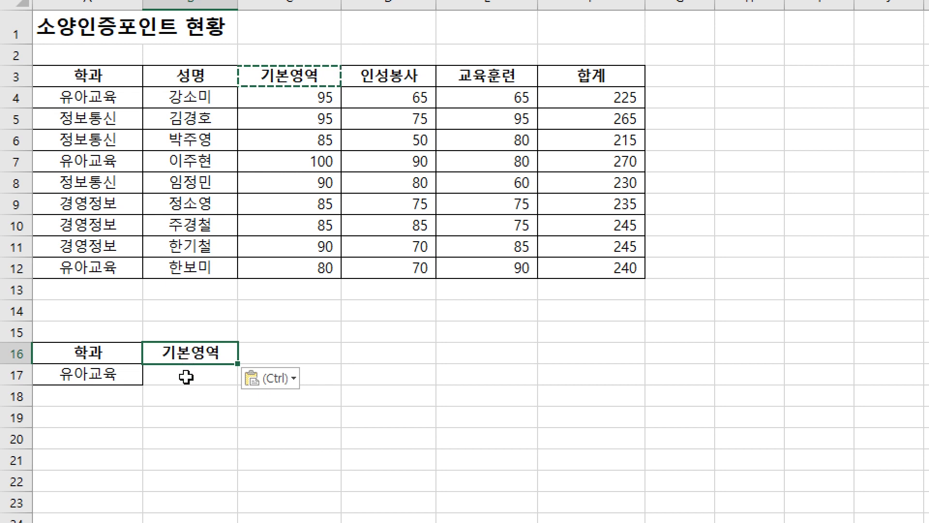
{"action": "left_click", "coordinate": [186, 376]}
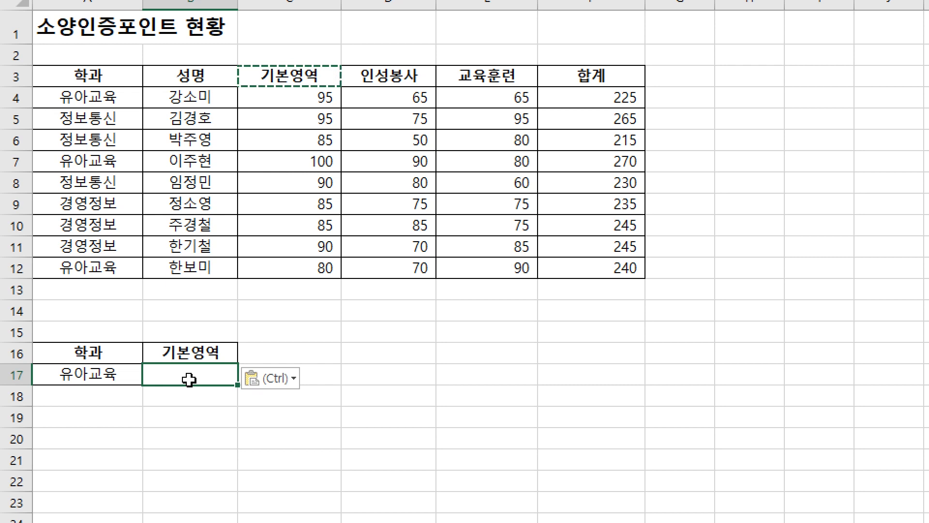
{"action": "type", "text": ">=90"}
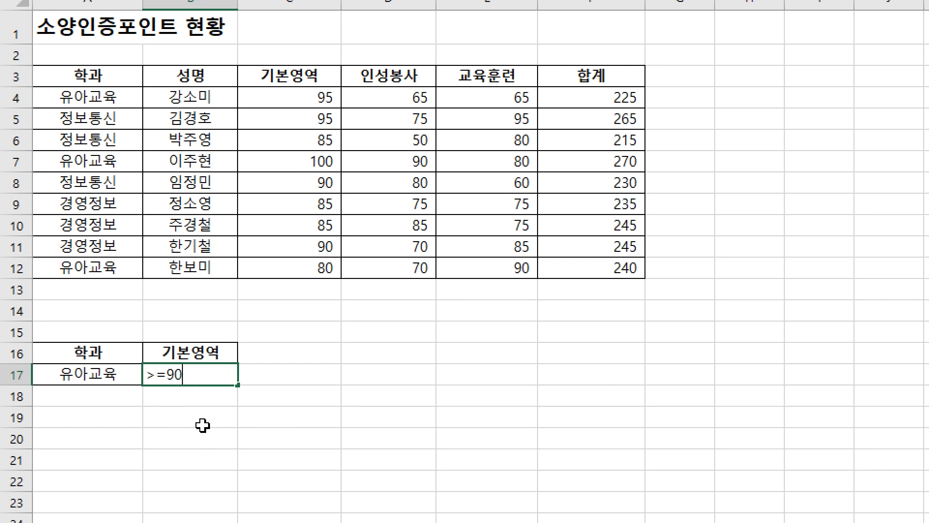
{"action": "key", "text": "Return"}
{"action": "scroll", "coordinate": [257, 450], "scroll_direction": "down", "scroll_amount": 1}
{"action": "left_click", "coordinate": [260, 452]}
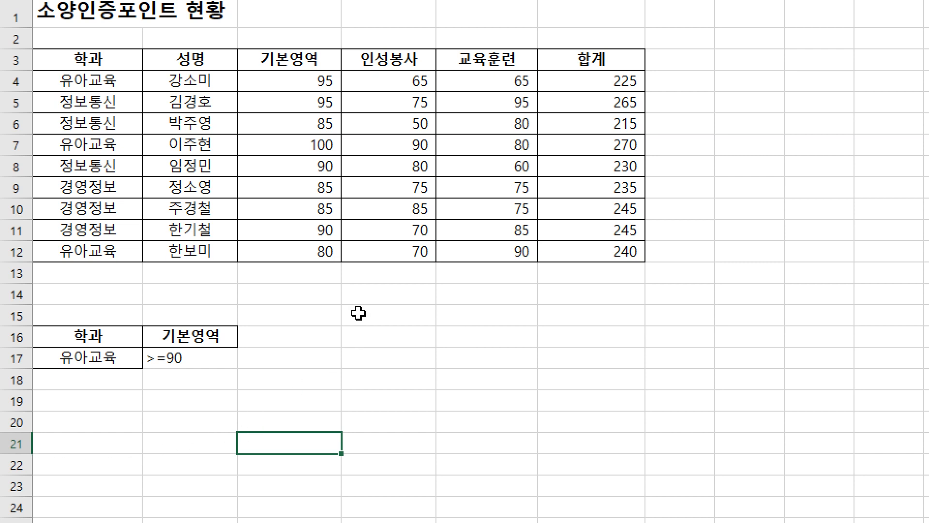
Start an Advanced Filter on the score table, copying the results to another location with list range A3:F12
{"action": "left_click", "coordinate": [332, 166]}
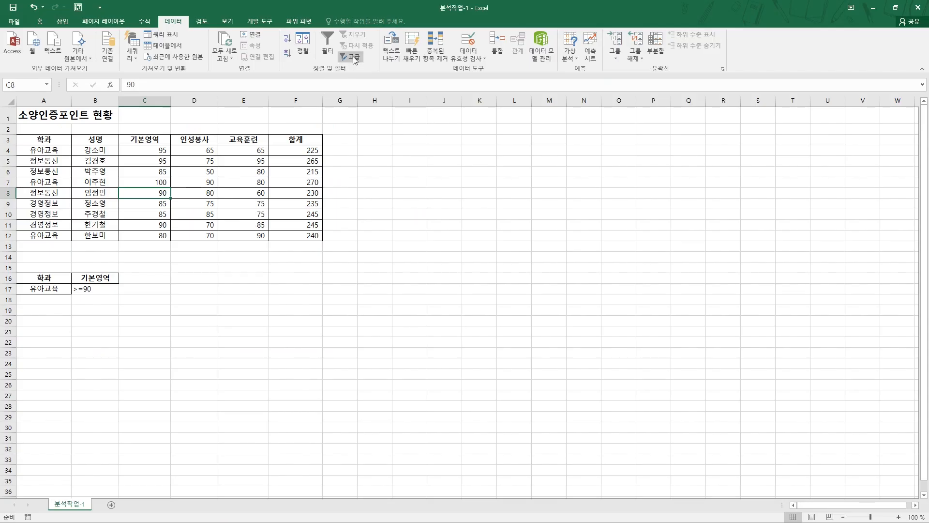
{"action": "left_click", "coordinate": [354, 57]}
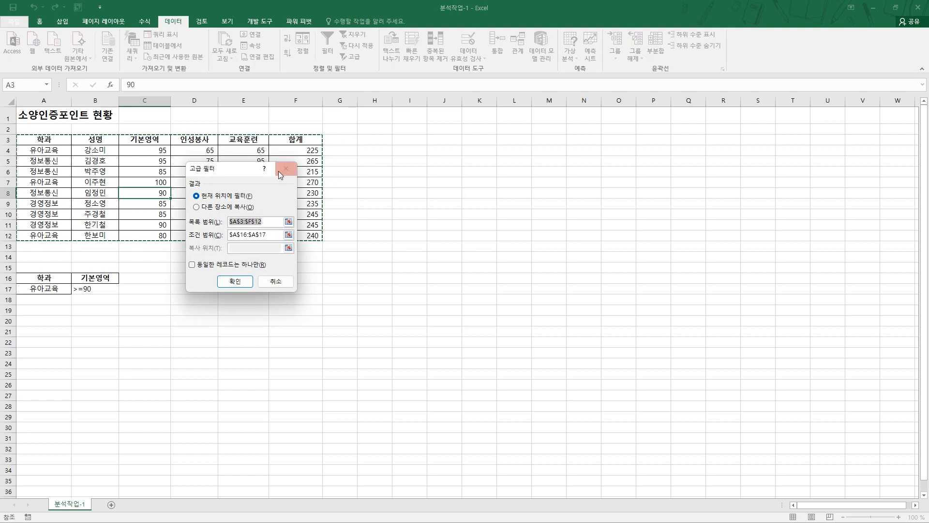
{"action": "left_click_drag", "start_coordinate": [242, 168], "coordinate": [237, 226]}
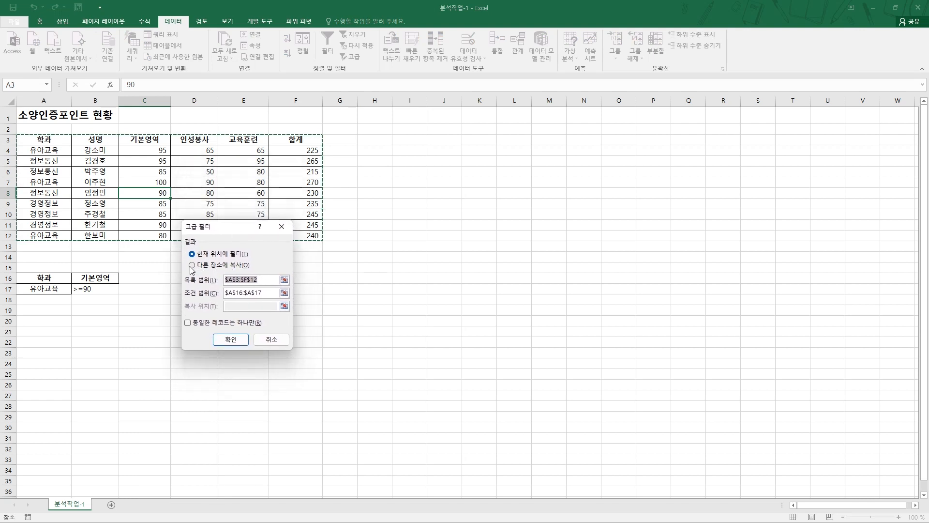
{"action": "left_click", "coordinate": [191, 266]}
{"action": "left_click", "coordinate": [240, 280]}
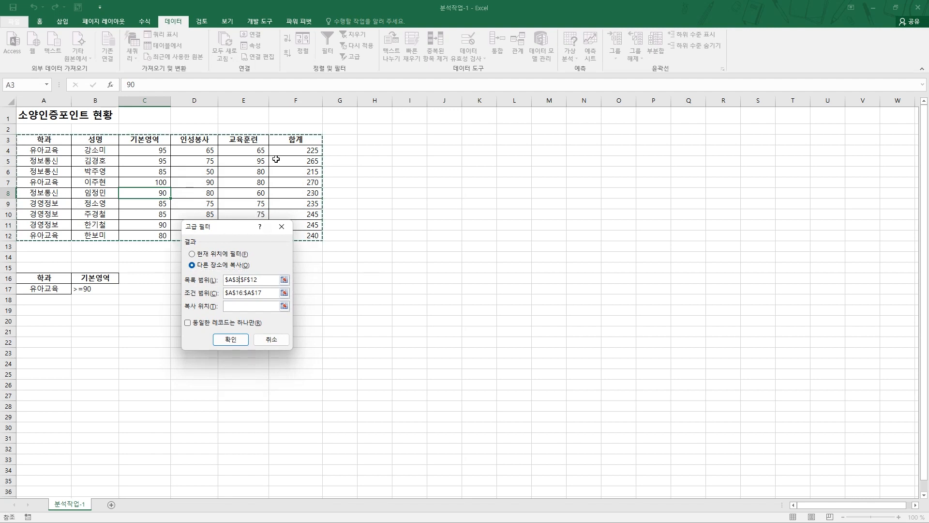
Replace the criteria range with A16:B17, set the copy destination to A20, and run the Advanced Filter
{"action": "left_click", "coordinate": [249, 293]}
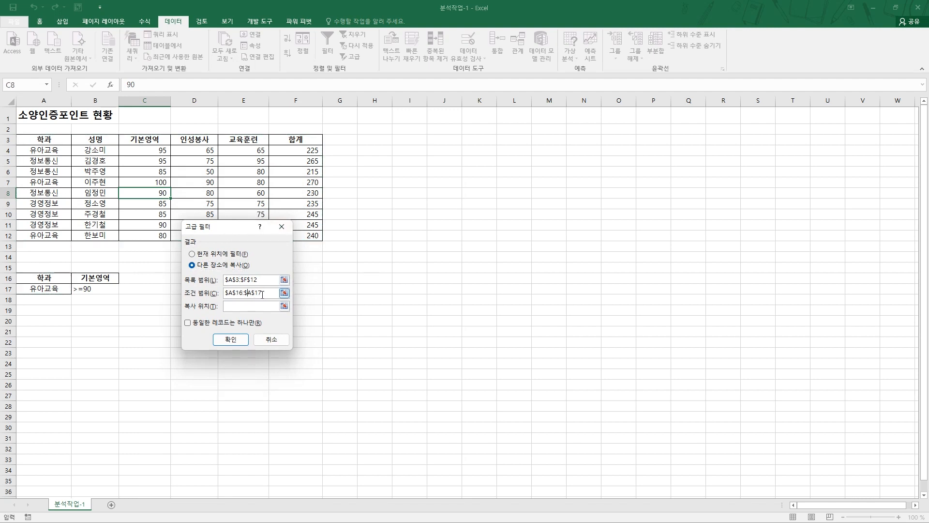
{"action": "left_click_drag", "start_coordinate": [262, 293], "coordinate": [217, 296]}
{"action": "key", "text": "BackSpace"}
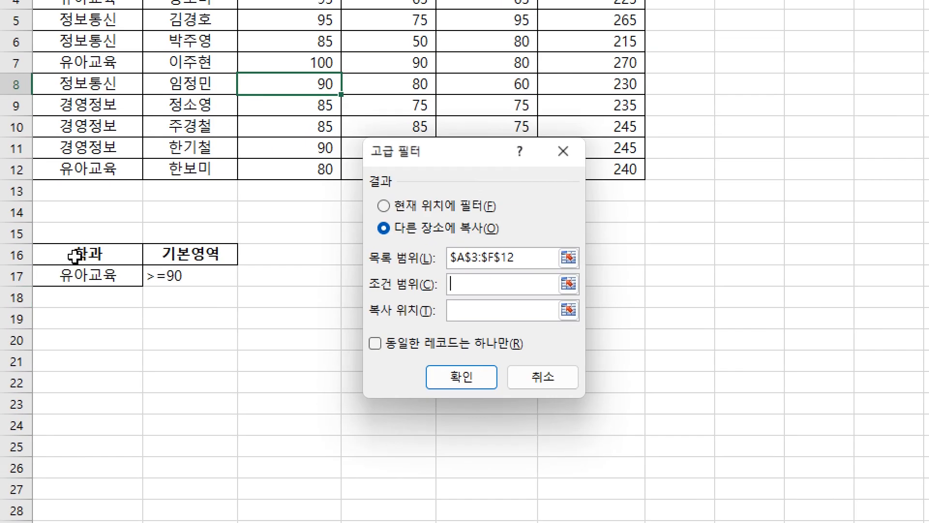
{"action": "left_click", "coordinate": [37, 277]}
{"action": "left_click_drag", "start_coordinate": [73, 253], "coordinate": [213, 280]}
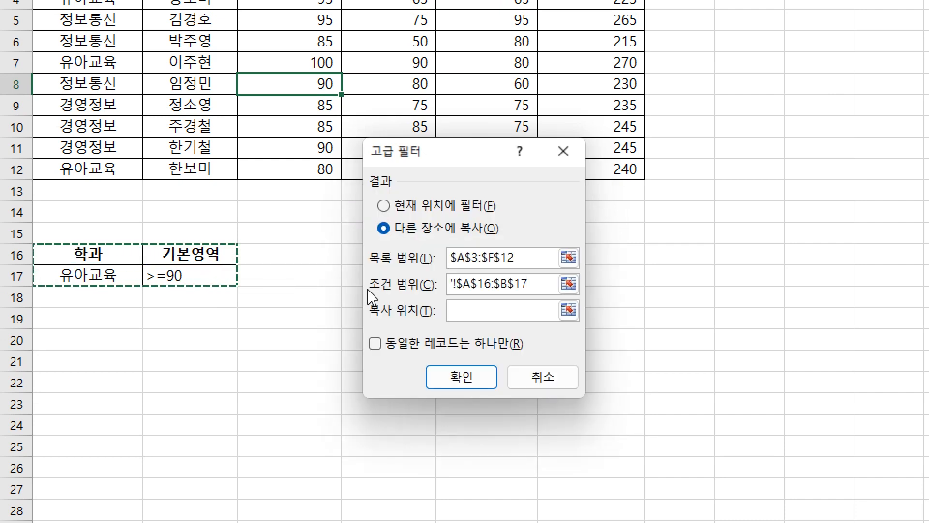
{"action": "left_click", "coordinate": [481, 311]}
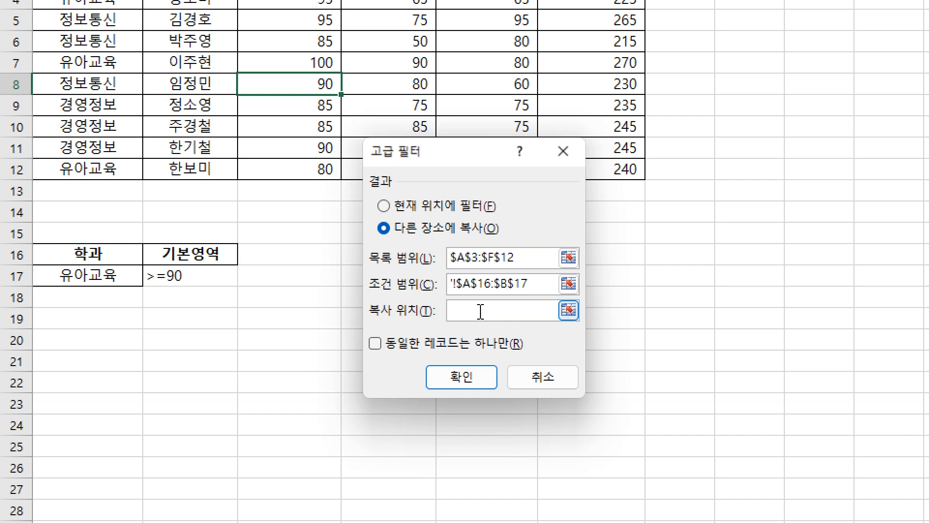
{"action": "left_click", "coordinate": [78, 343]}
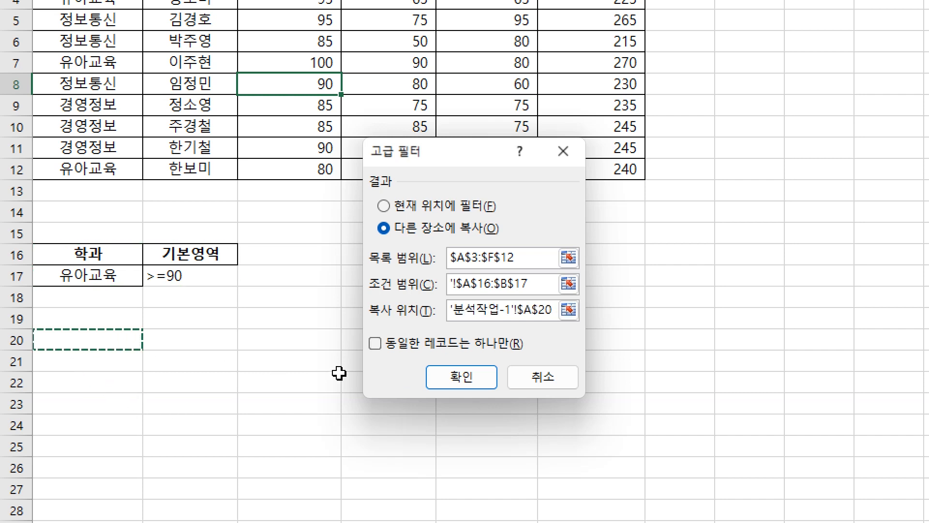
{"action": "left_click", "coordinate": [441, 378]}
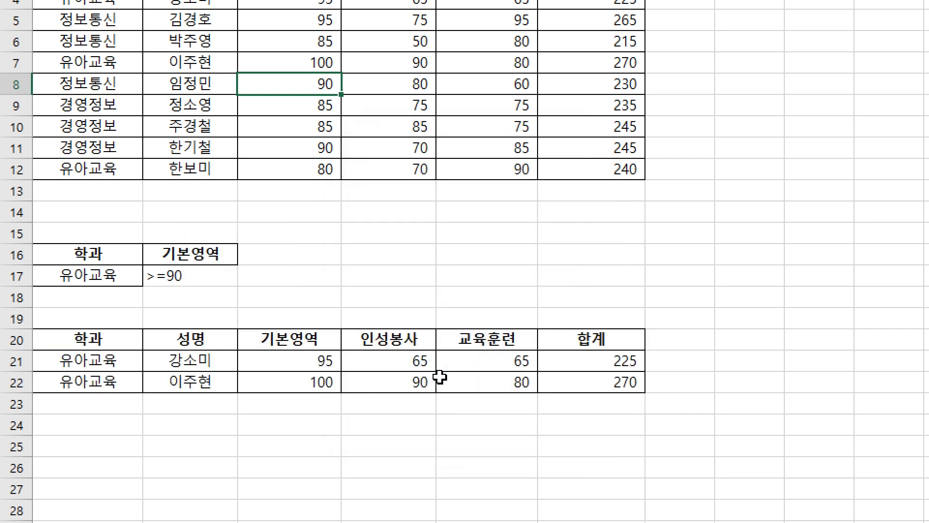
Examine the rows extracted below A20 against the 학과 and 기본영역 conditions in A16:B17
{"action": "left_click_drag", "start_coordinate": [86, 370], "coordinate": [171, 388]}
{"action": "left_click_drag", "start_coordinate": [229, 388], "coordinate": [320, 387]}
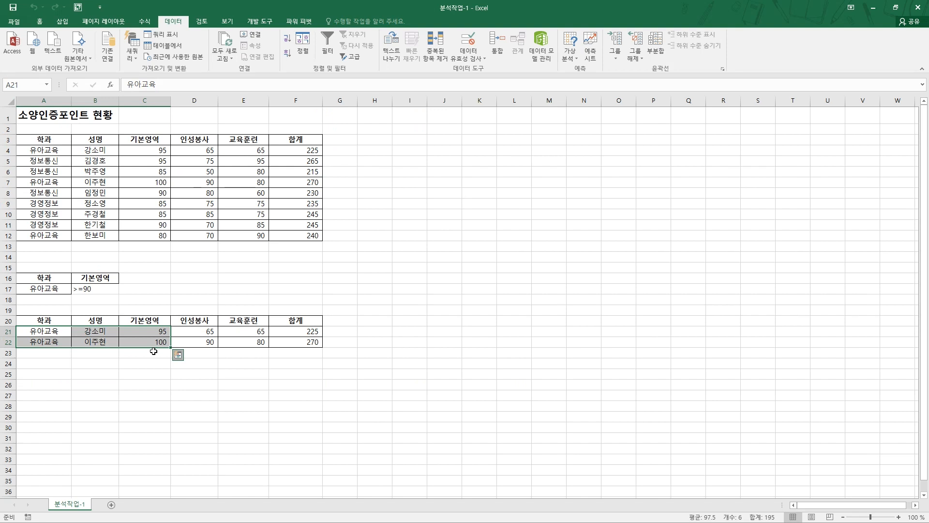
{"action": "left_click", "coordinate": [334, 382]}
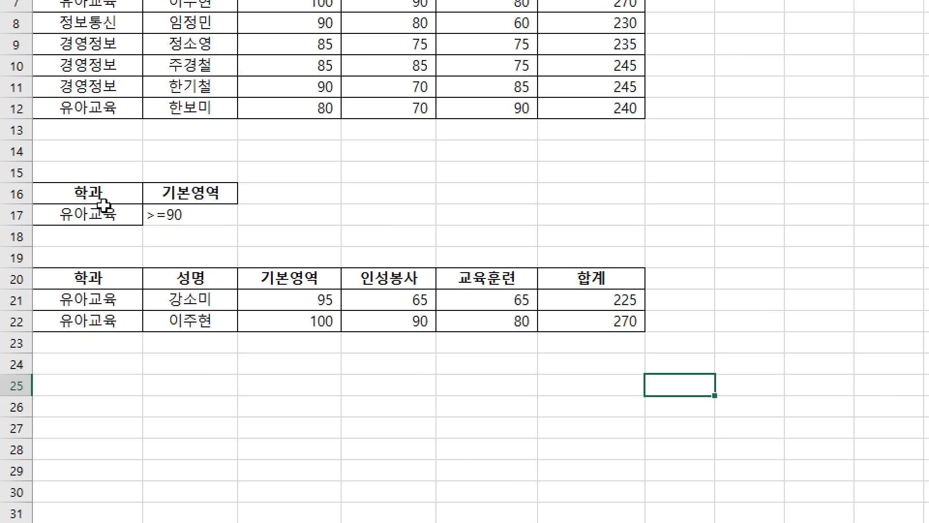
{"action": "left_click_drag", "start_coordinate": [104, 198], "coordinate": [199, 220]}
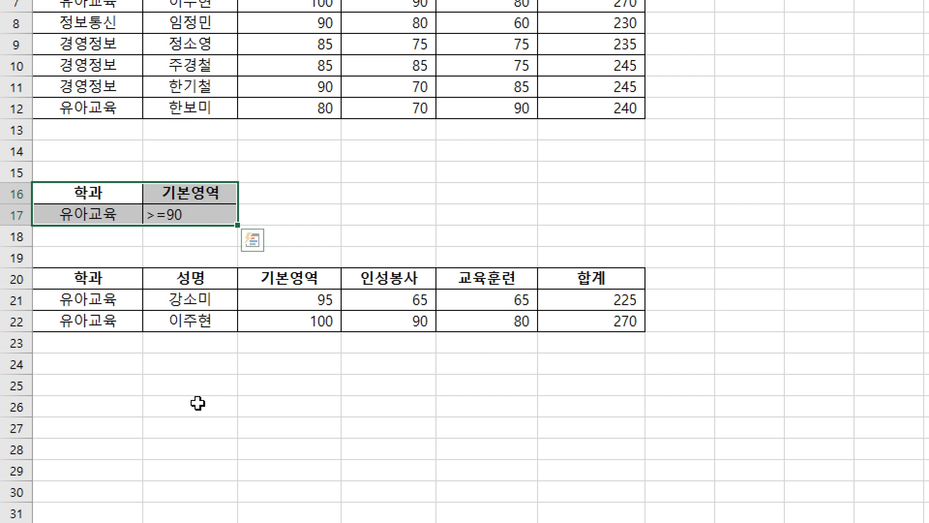
{"action": "left_click_drag", "start_coordinate": [123, 305], "coordinate": [589, 321]}
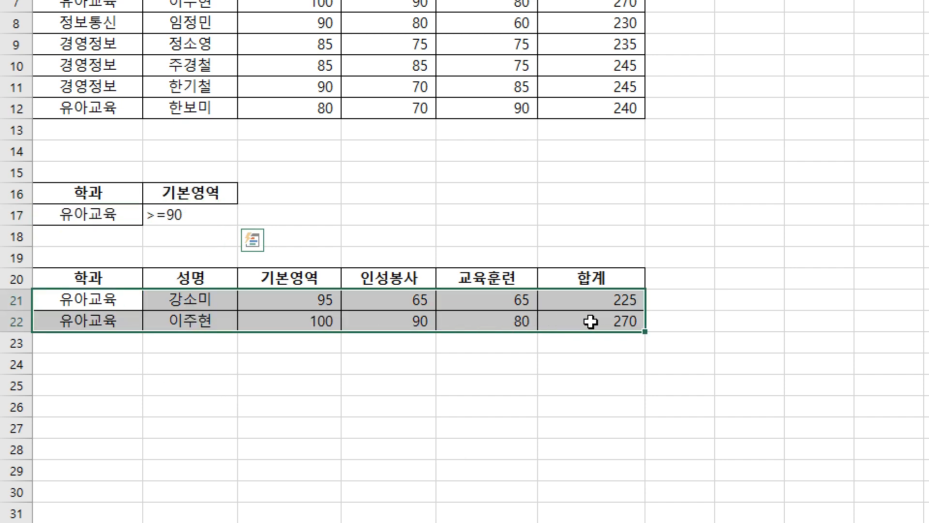
{"action": "left_click", "coordinate": [244, 414]}
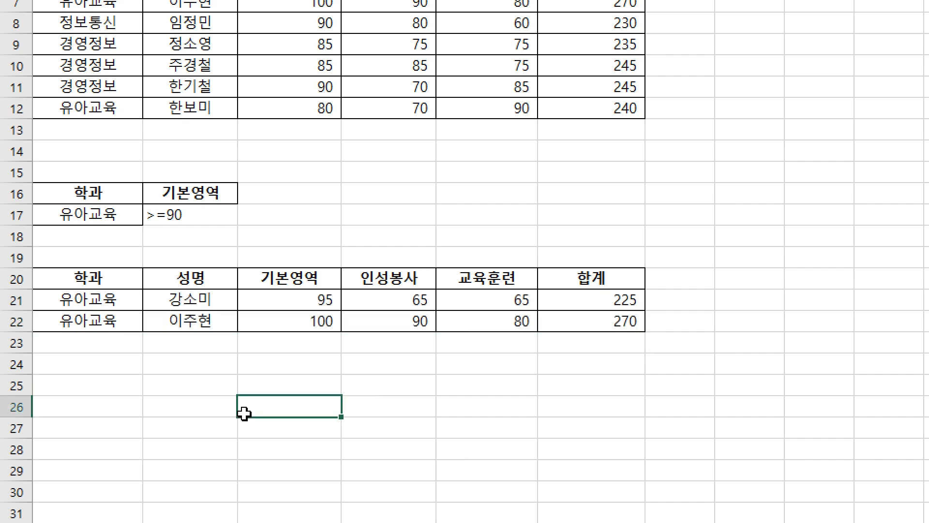
{"action": "left_click", "coordinate": [104, 219]}
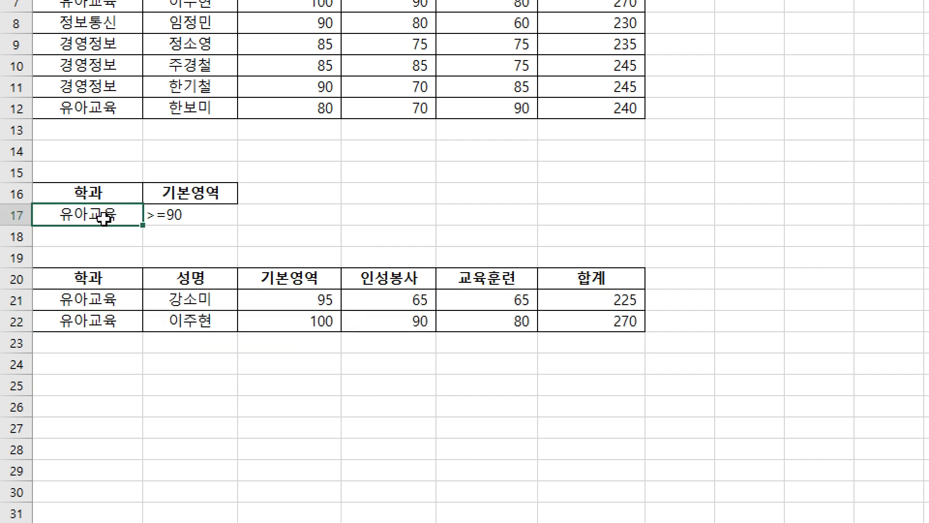
{"action": "left_click", "coordinate": [198, 216]}
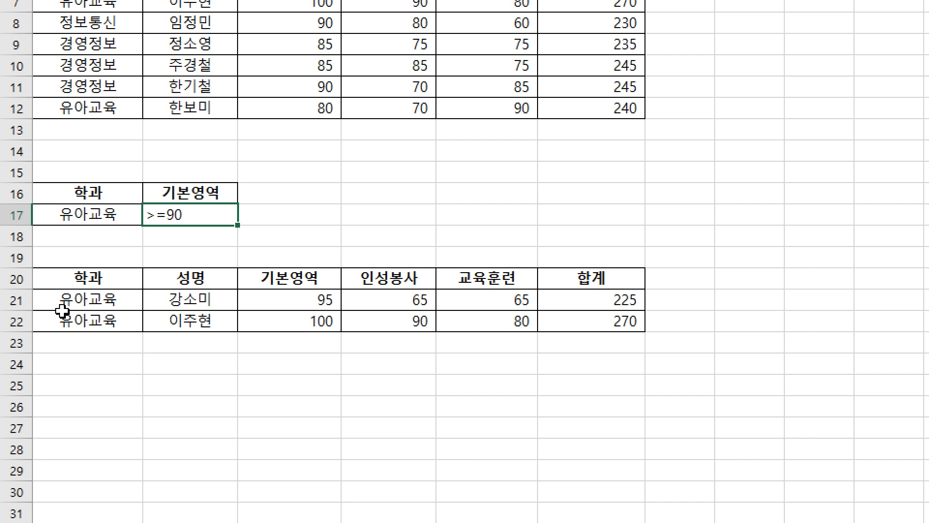
Delete rows 20 to 23, which hold the extracted results
{"action": "left_click_drag", "start_coordinate": [17, 279], "coordinate": [4, 344]}
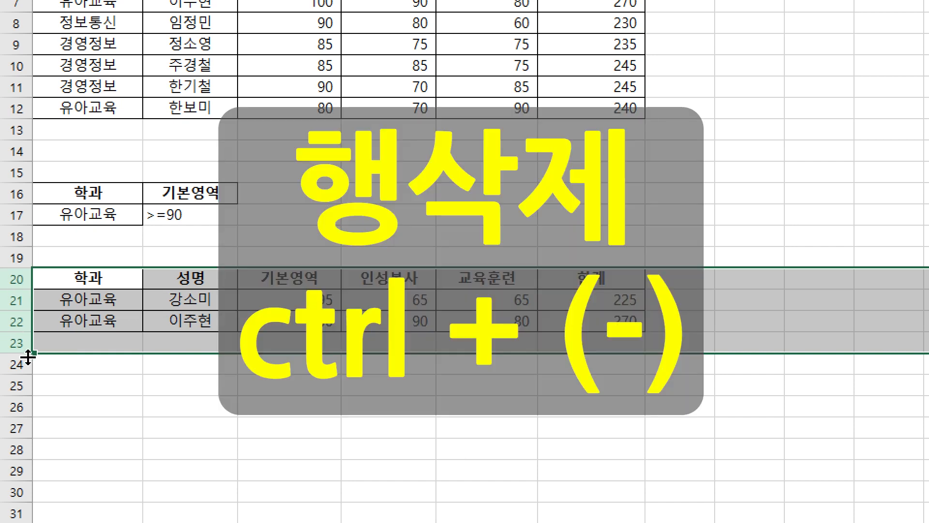
{"action": "key", "text": "ctrl+minus"}
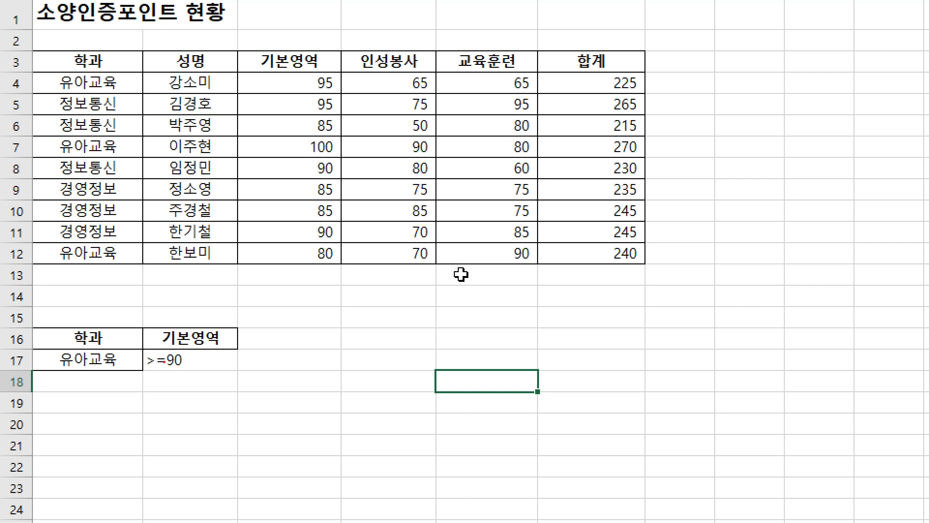
{"action": "left_click_drag", "start_coordinate": [121, 362], "coordinate": [161, 360]}
{"action": "left_click_drag", "start_coordinate": [97, 384], "coordinate": [189, 404]}
{"action": "key", "text": "Escape"}
{"action": "left_click_drag", "start_coordinate": [123, 358], "coordinate": [152, 357]}
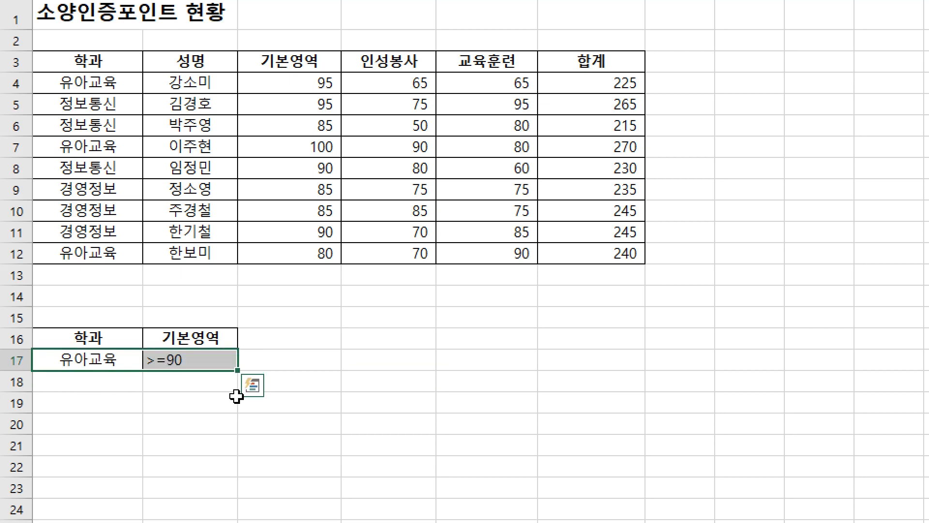
{"action": "left_click", "coordinate": [323, 385]}
Move the >=90 condition from B17 down to B18, so the two criteria sit on different rows as an OR condition
{"action": "left_click", "coordinate": [192, 359]}
{"action": "left_click_drag", "start_coordinate": [202, 371], "coordinate": [204, 388]}
{"action": "left_click", "coordinate": [285, 390]}
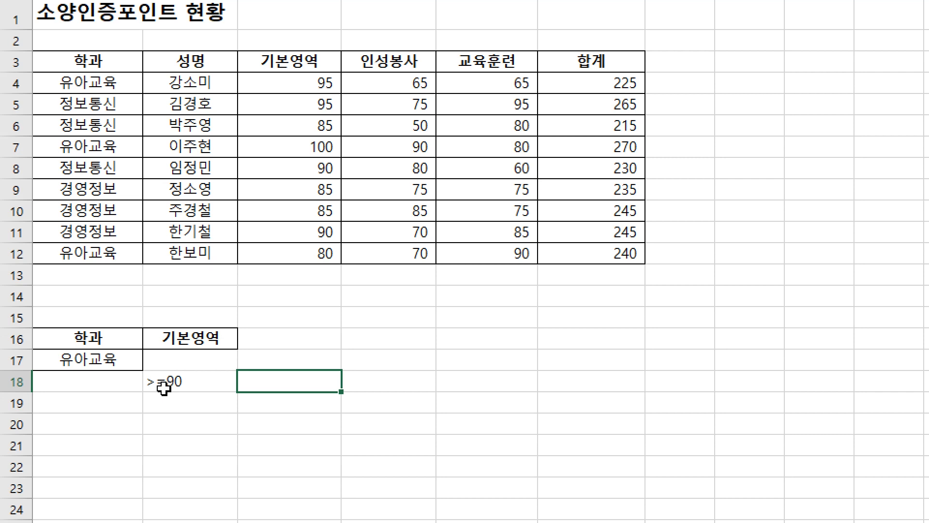
{"action": "left_click_drag", "start_coordinate": [99, 363], "coordinate": [191, 382]}
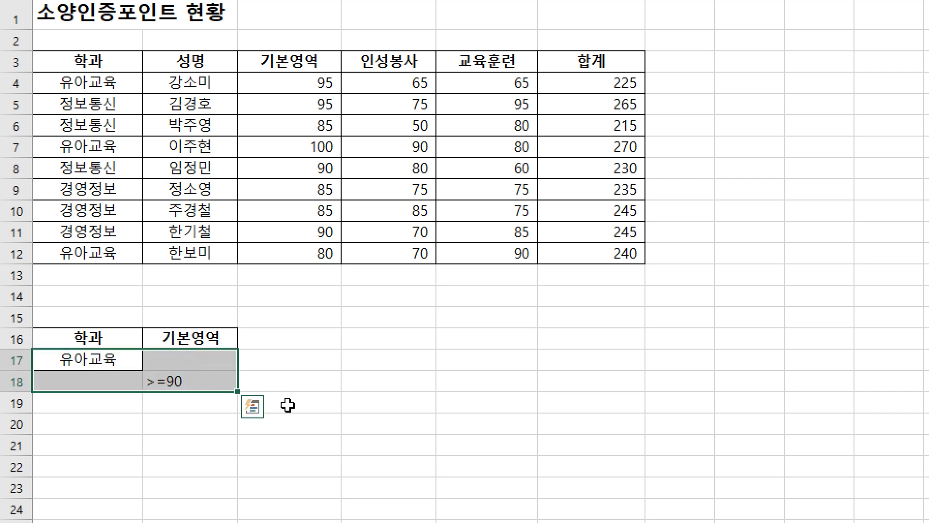
{"action": "left_click", "coordinate": [298, 387]}
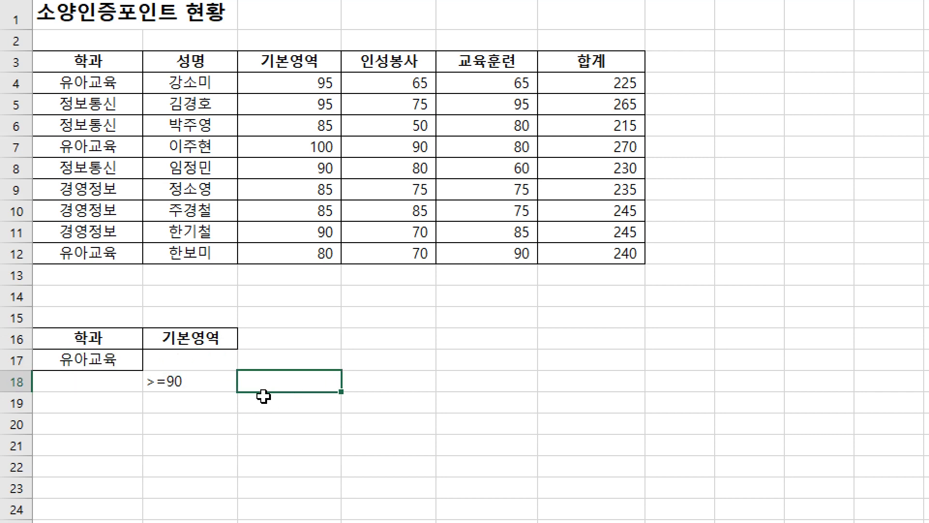
{"action": "left_click", "coordinate": [109, 359]}
{"action": "mouse_move", "coordinate": [109, 358]}
{"action": "left_mouse_down"}
{"action": "mouse_move", "coordinate": [232, 358]}
{"action": "mouse_move", "coordinate": [140, 376]}
{"action": "mouse_move", "coordinate": [123, 364]}
{"action": "mouse_move", "coordinate": [204, 382]}
{"action": "left_mouse_up"}
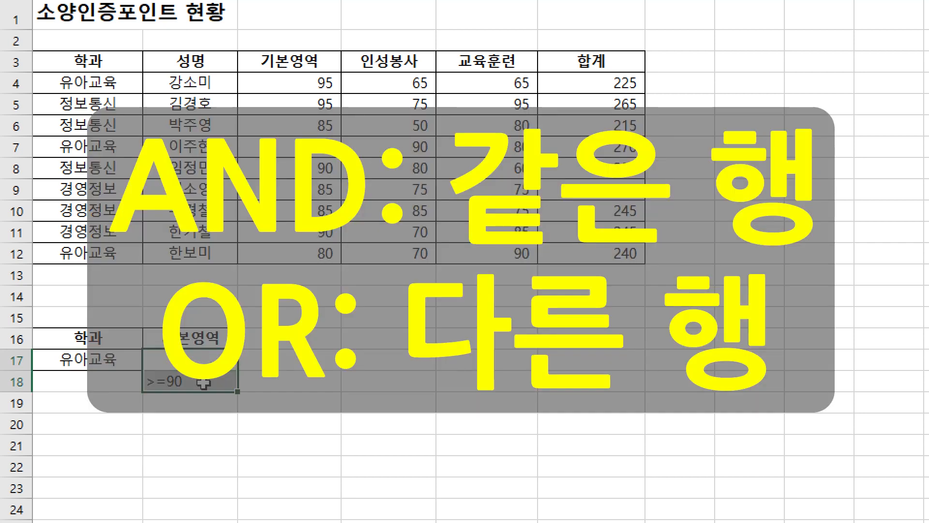
Start an Advanced Filter on the A3:F12 table with the results copied to another location
{"action": "left_click", "coordinate": [261, 414]}
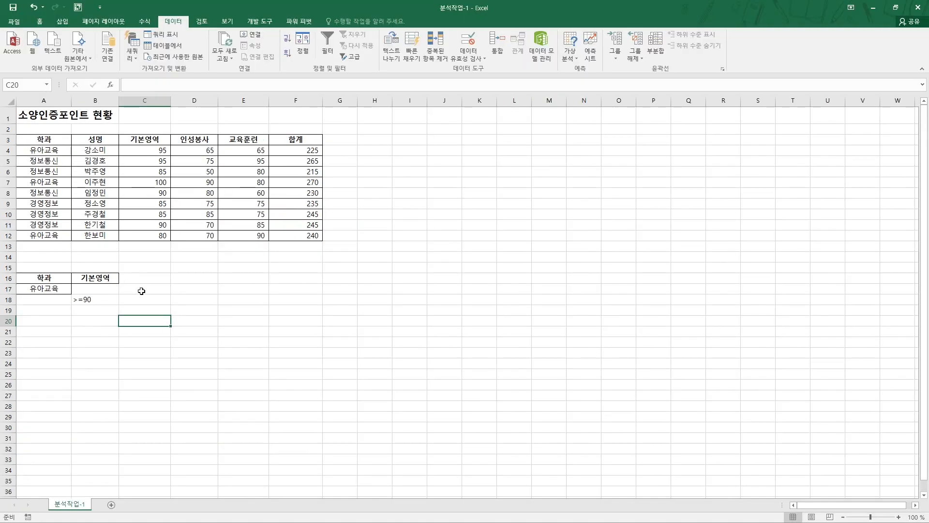
{"action": "left_click", "coordinate": [157, 181]}
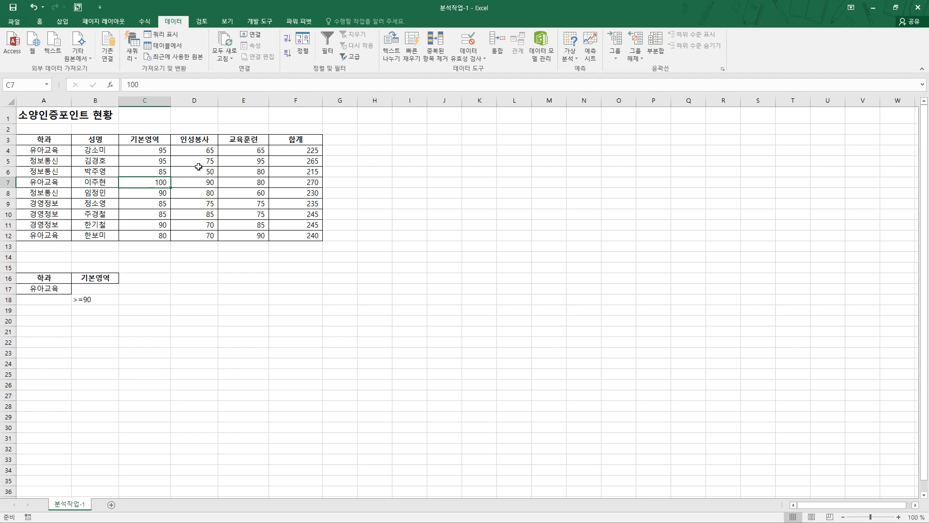
{"action": "left_click", "coordinate": [355, 57]}
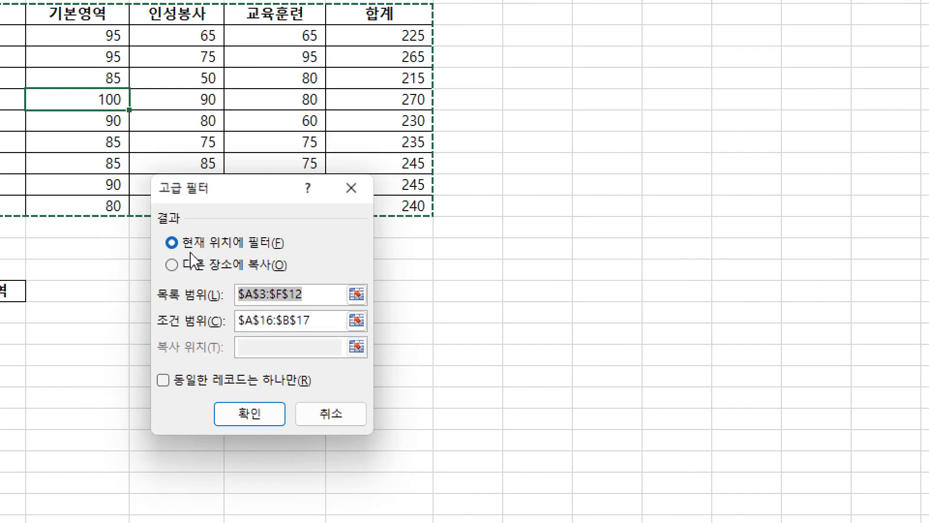
{"action": "left_click", "coordinate": [178, 267]}
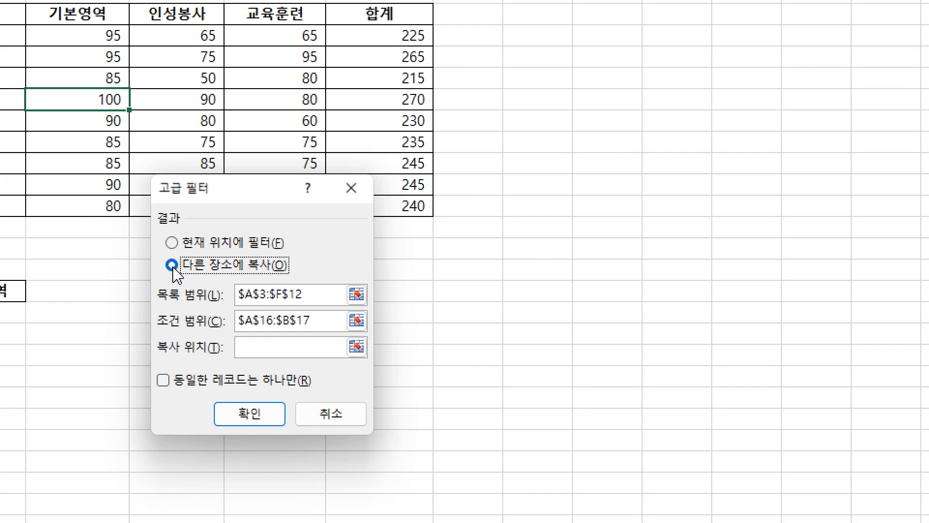
{"action": "left_click", "coordinate": [469, 294]}
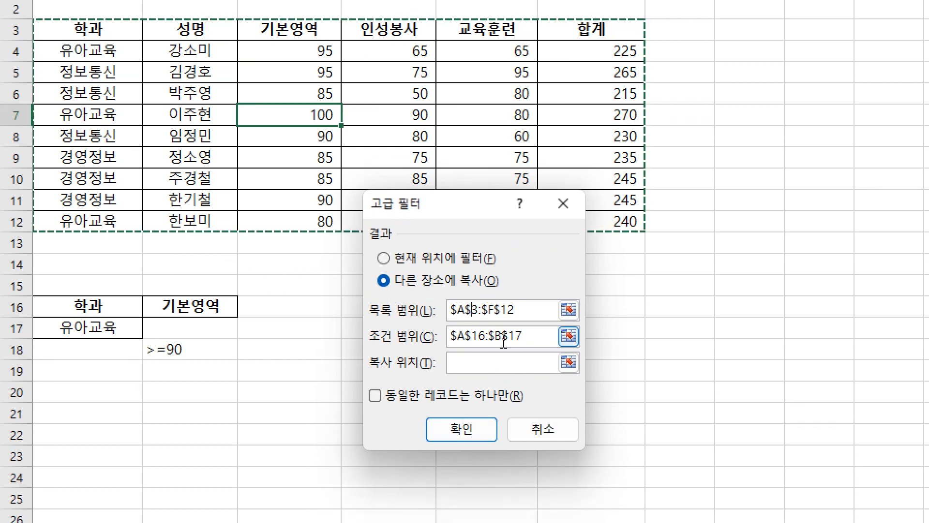
Replace the criteria range with A16:B18, set the copy destination to A20, and run the Advanced Filter
{"action": "left_click", "coordinate": [527, 337]}
{"action": "left_click_drag", "start_coordinate": [531, 344], "coordinate": [449, 339]}
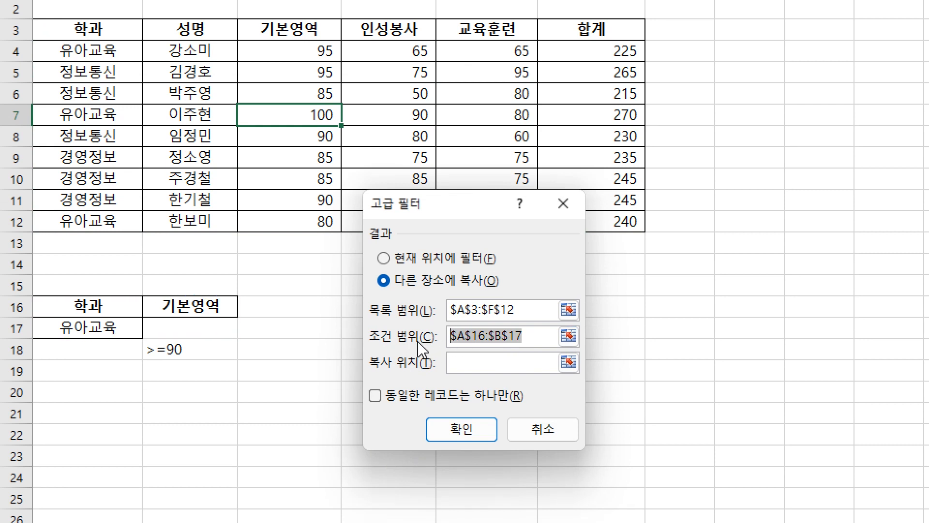
{"action": "key", "text": "Delete"}
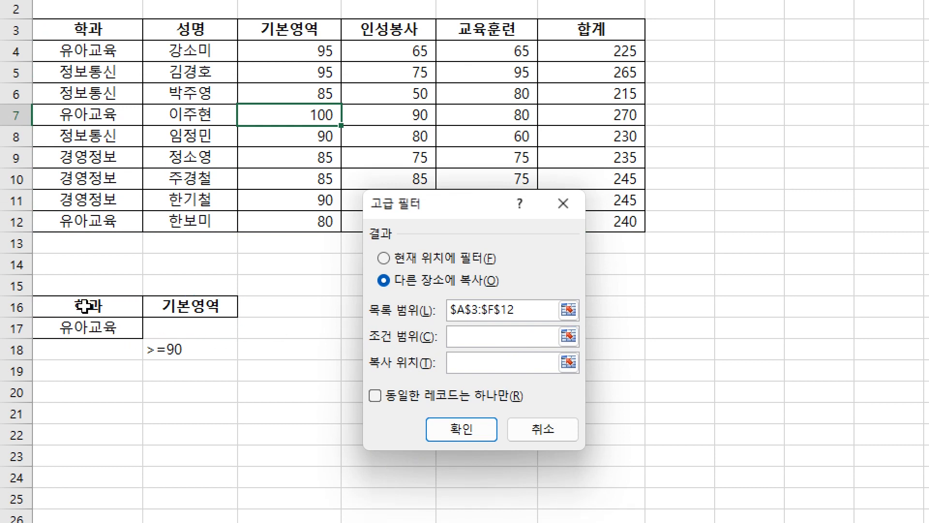
{"action": "left_click_drag", "start_coordinate": [76, 305], "coordinate": [194, 350]}
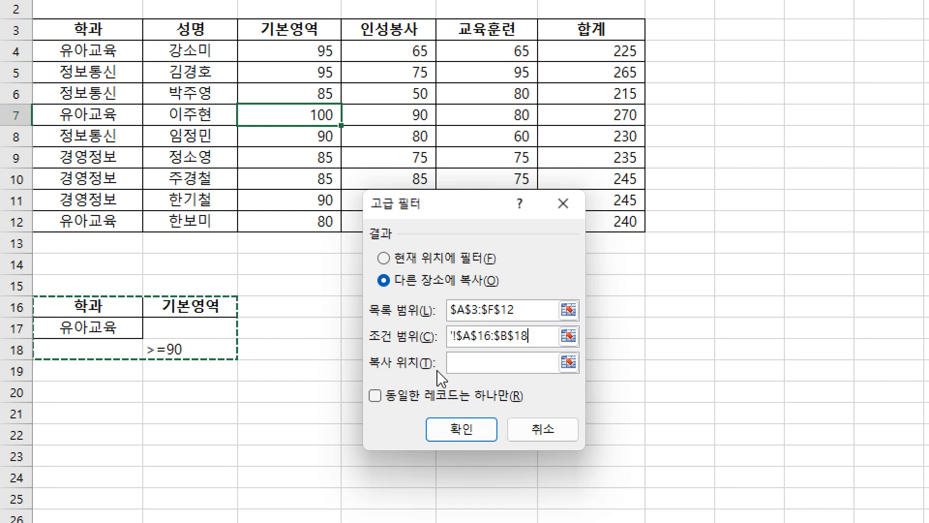
{"action": "left_click", "coordinate": [463, 364]}
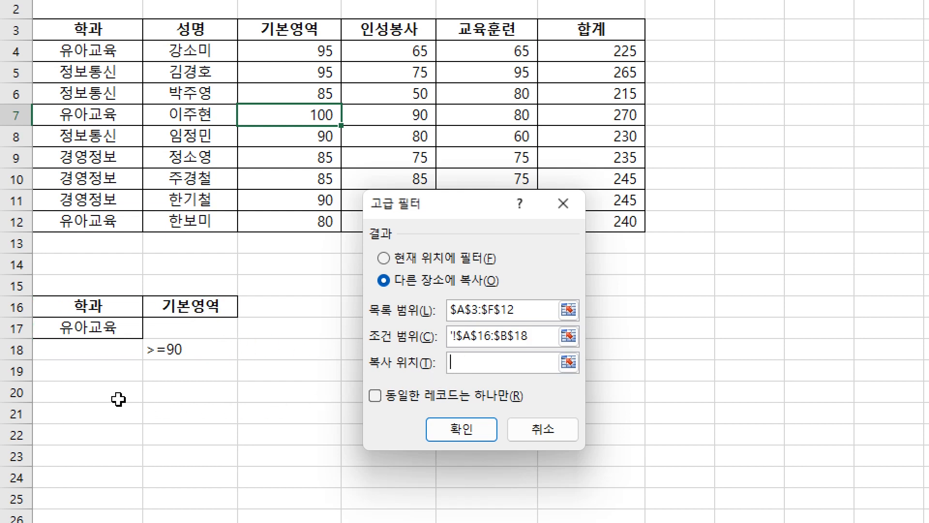
{"action": "left_click", "coordinate": [102, 397]}
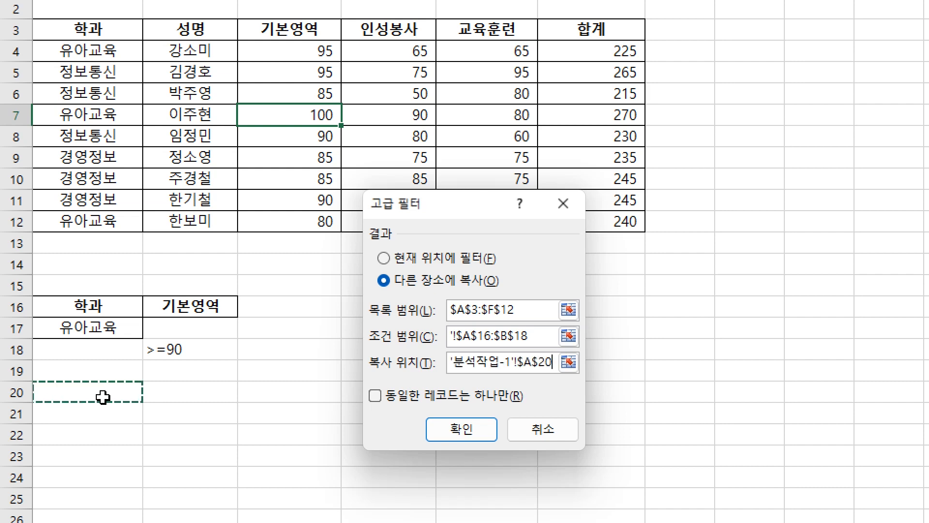
{"action": "left_click", "coordinate": [458, 429]}
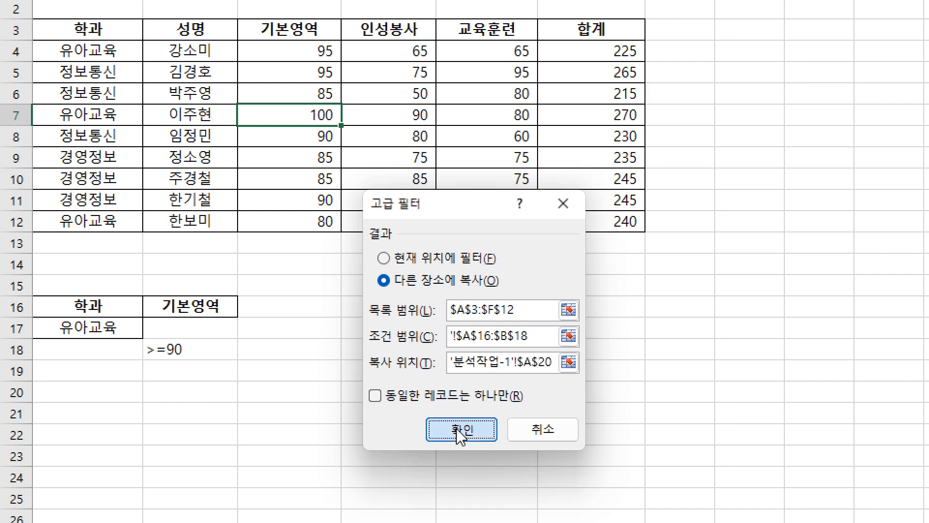
Examine the rows extracted below A20 against the OR conditions on 학과 and 기본영역 in A16:B18
{"action": "scroll", "coordinate": [452, 431], "scroll_direction": "down", "scroll_amount": 3}
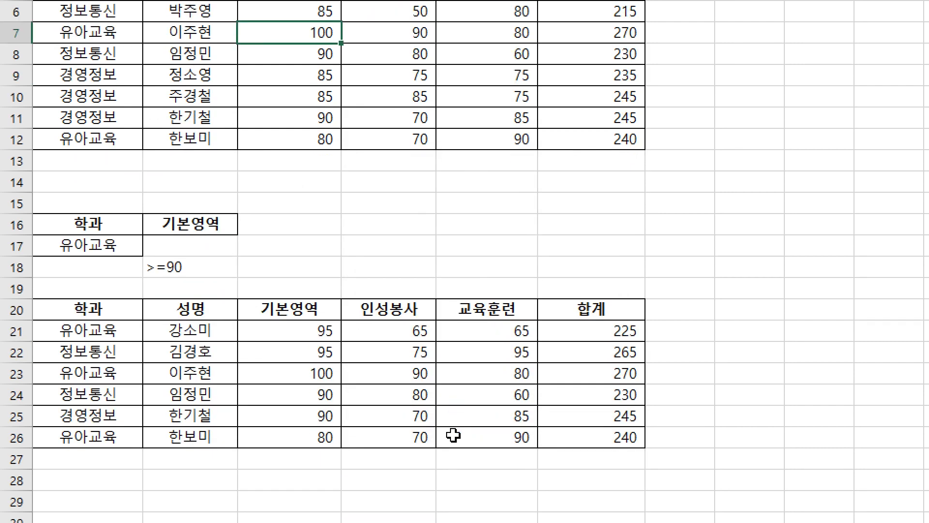
{"action": "left_click_drag", "start_coordinate": [117, 213], "coordinate": [586, 315]}
{"action": "left_click", "coordinate": [266, 396]}
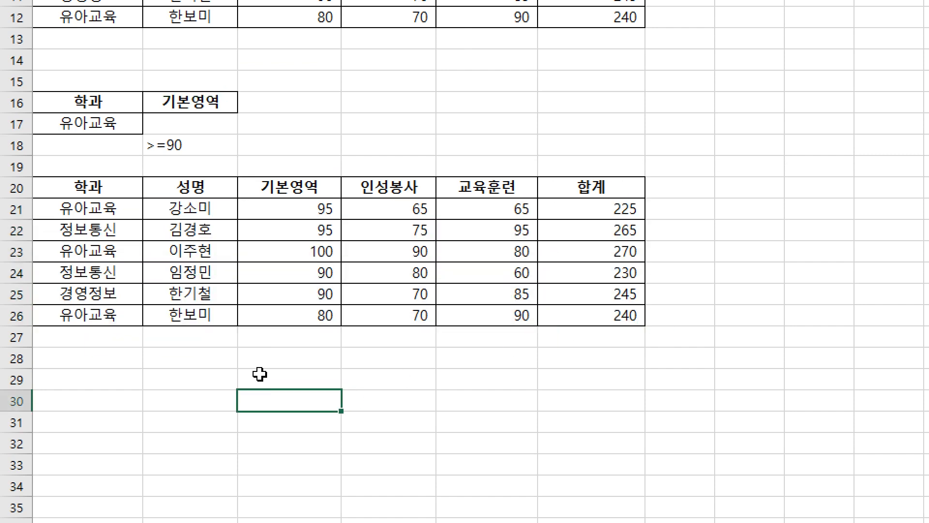
{"action": "left_click", "coordinate": [104, 209]}
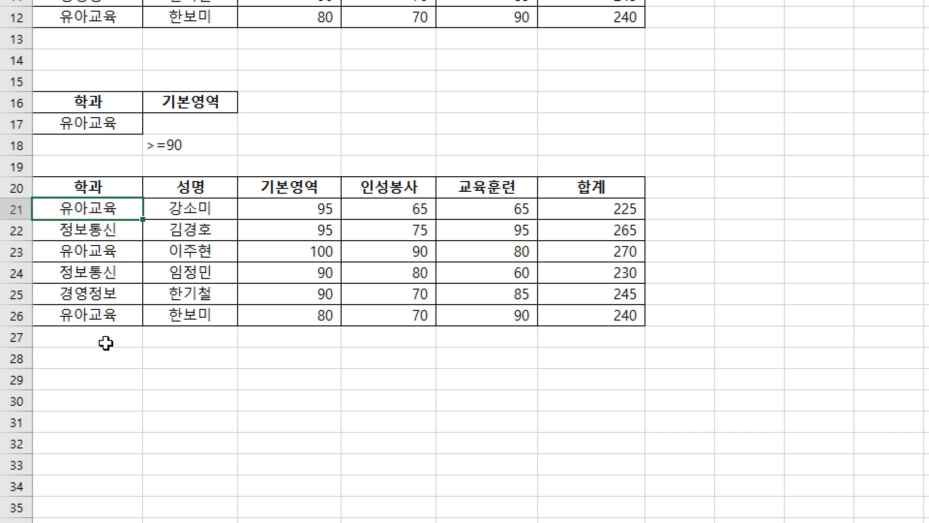
{"action": "left_click", "coordinate": [92, 232]}
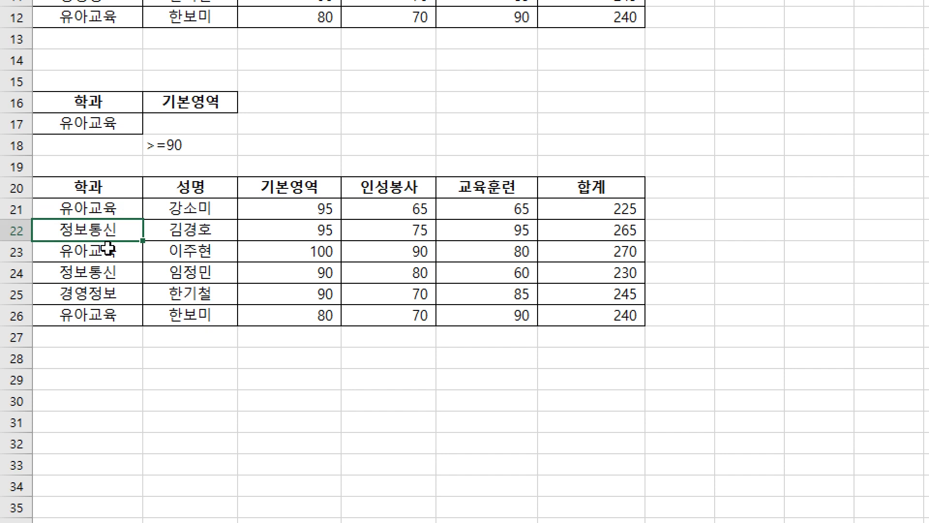
{"action": "left_click", "coordinate": [98, 296]}
{"action": "left_click", "coordinate": [121, 232]}
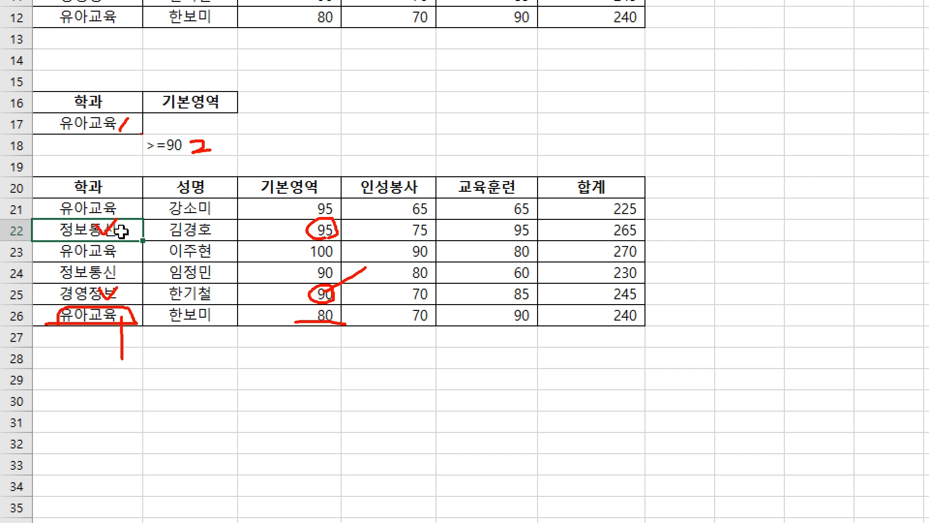
{"action": "left_click_drag", "start_coordinate": [134, 124], "coordinate": [194, 125]}
{"action": "left_click_drag", "start_coordinate": [129, 128], "coordinate": [167, 153]}
{"action": "mouse_move", "coordinate": [186, 119]}
{"action": "left_mouse_down"}
{"action": "mouse_move", "coordinate": [191, 130]}
{"action": "mouse_move", "coordinate": [167, 156]}
{"action": "mouse_move", "coordinate": [157, 153]}
{"action": "left_mouse_up"}
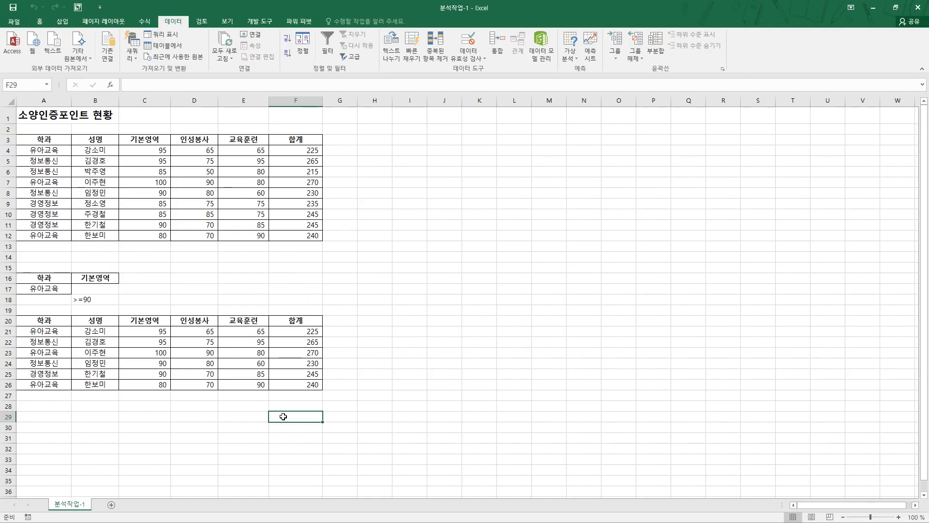
Review the header row of the extracted results and its 학과, 성명 and 합계 columns
{"action": "left_click_drag", "start_coordinate": [43, 321], "coordinate": [290, 317]}
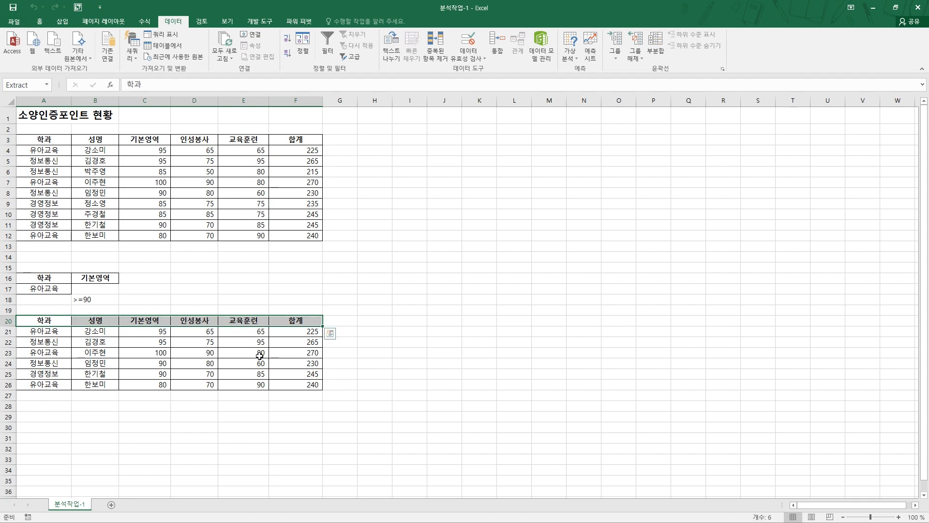
{"action": "key", "text": "ctrl+q"}
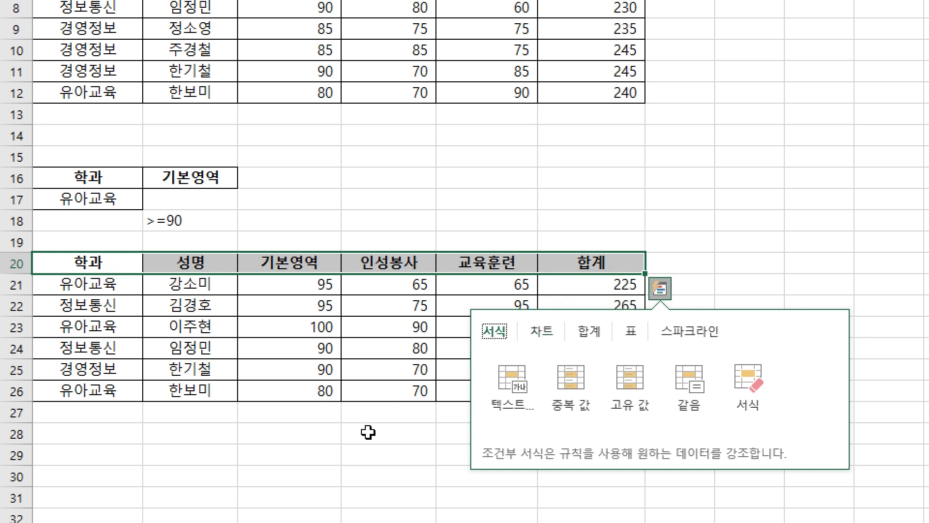
{"action": "left_click", "coordinate": [325, 438]}
{"action": "left_click_drag", "start_coordinate": [121, 258], "coordinate": [199, 380]}
{"action": "left_click_drag", "start_coordinate": [607, 253], "coordinate": [612, 381]}
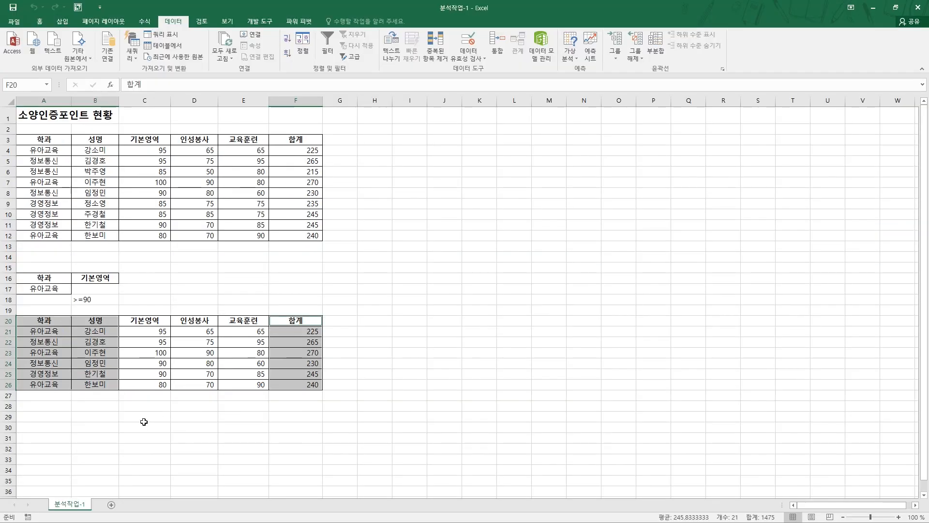
{"action": "left_click", "coordinate": [281, 462]}
Delete rows 20 to 27, including all the extracted results
{"action": "left_click_drag", "start_coordinate": [8, 320], "coordinate": [7, 398]}
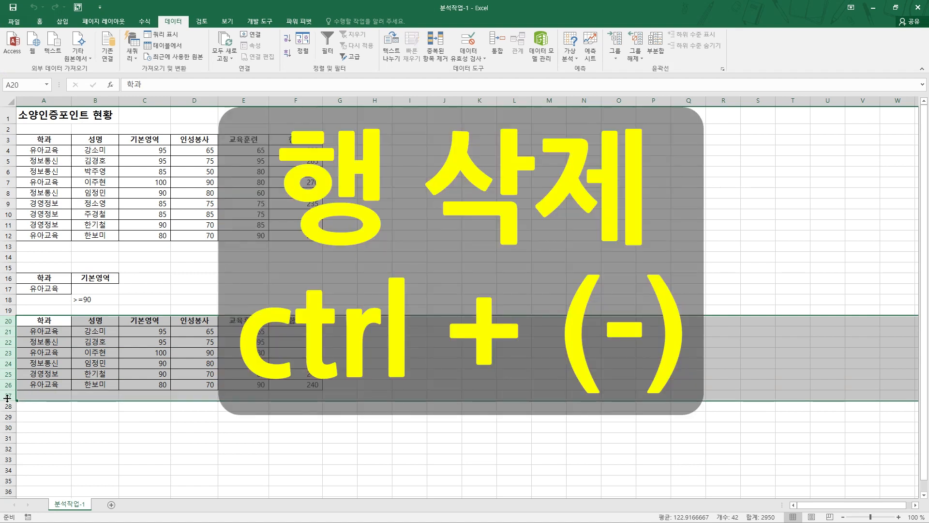
{"action": "key", "text": "ctrl+minus"}
{"action": "left_click", "coordinate": [94, 416]}
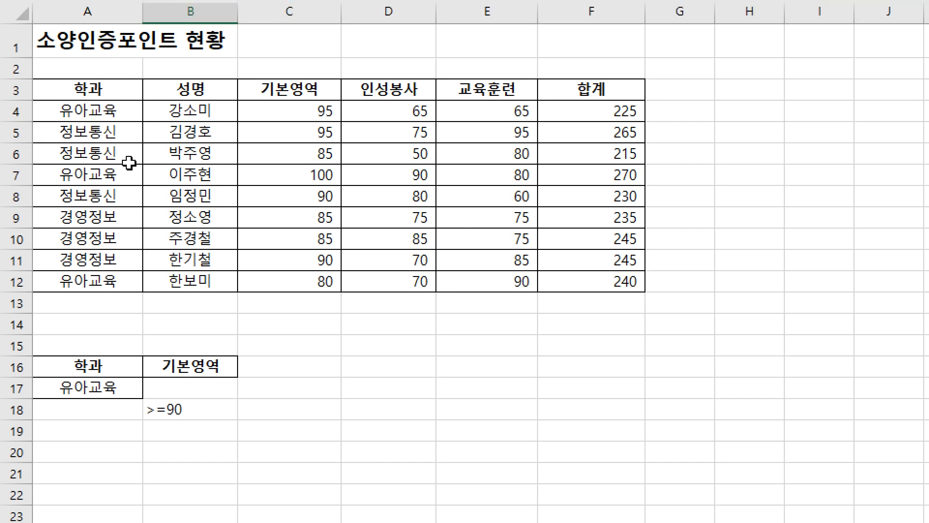
Copy only the 학과, 성명 and 합계 headers from row 3 and paste them starting at A20
{"action": "left_click", "coordinate": [104, 92]}
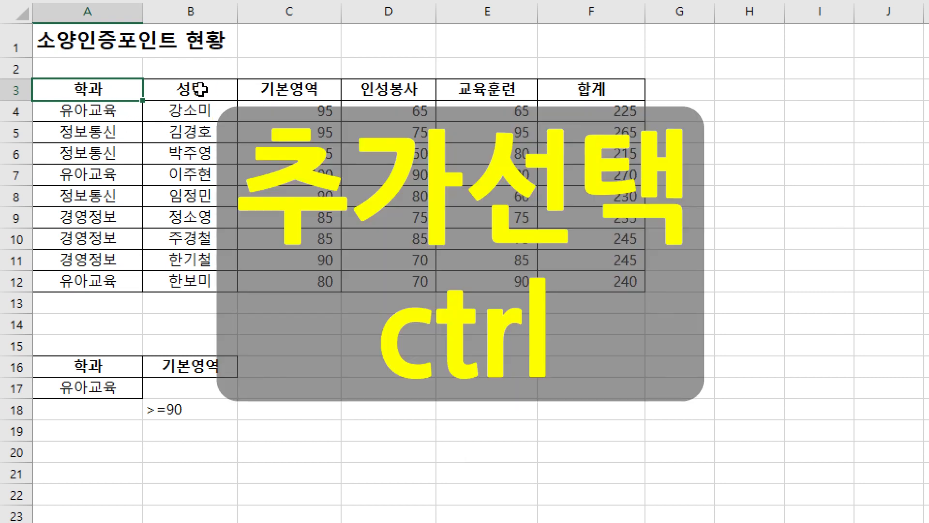
{"action": "left_click", "coordinate": [213, 88], "text": "ctrl"}
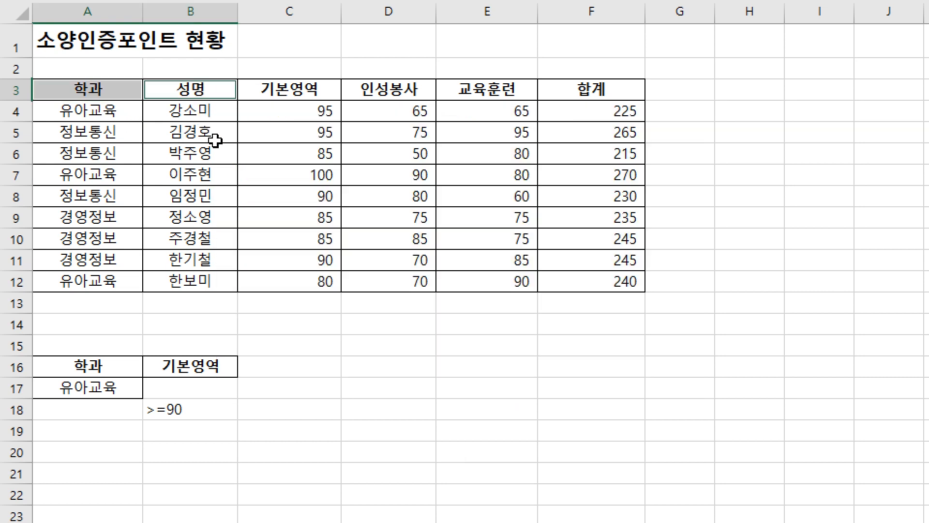
{"action": "left_click", "coordinate": [569, 90], "text": "ctrl"}
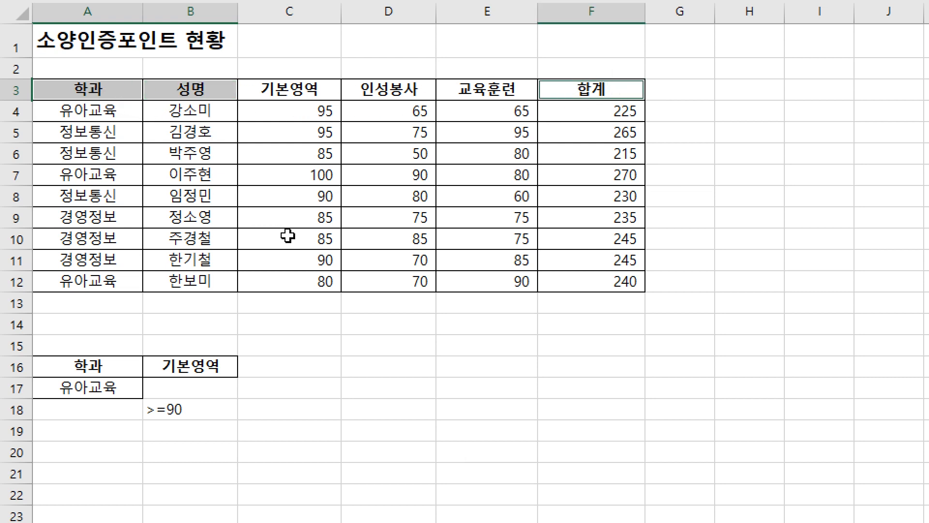
{"action": "key", "text": "ctrl+c"}
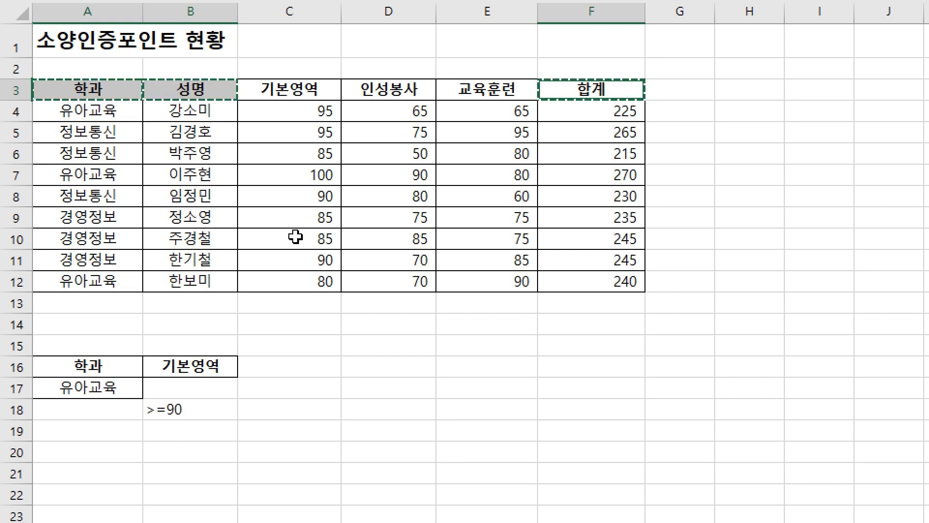
{"action": "scroll", "coordinate": [266, 266], "scroll_direction": "down", "scroll_amount": 2}
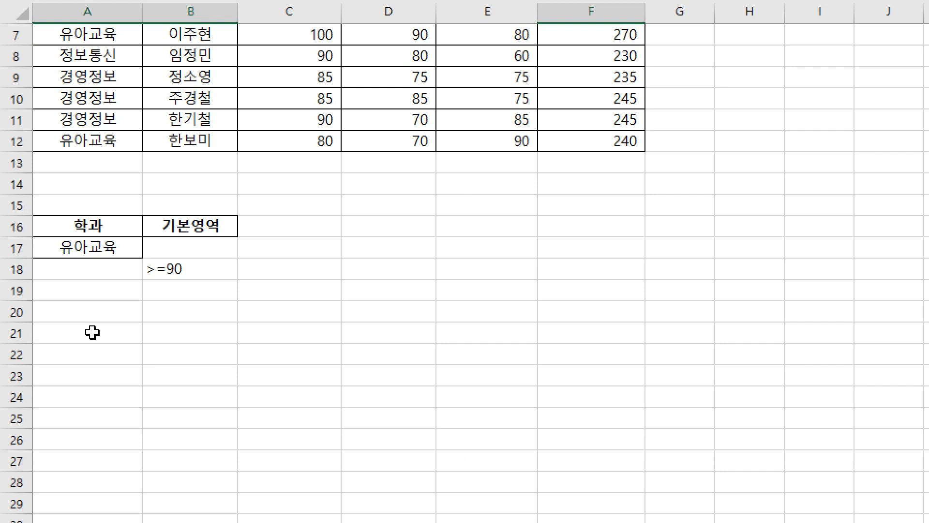
{"action": "left_click", "coordinate": [86, 313]}
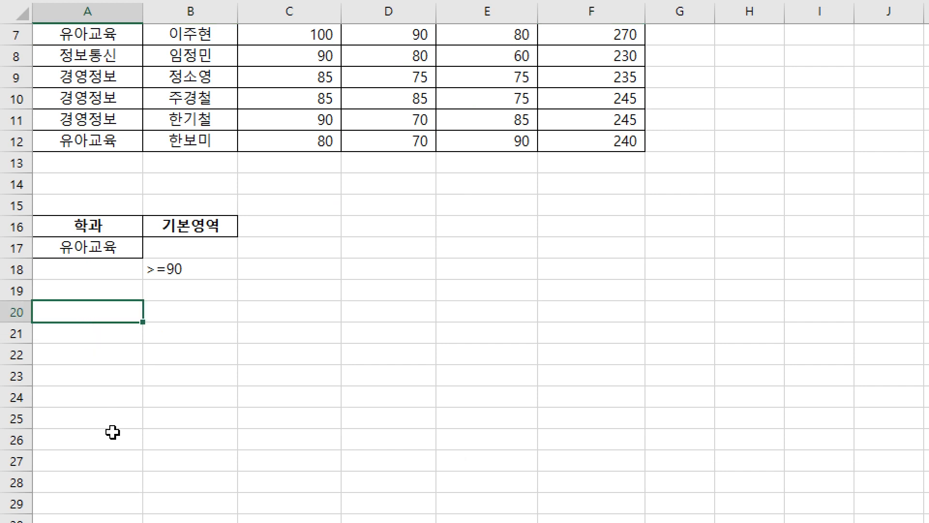
{"action": "key", "text": "ctrl+v"}
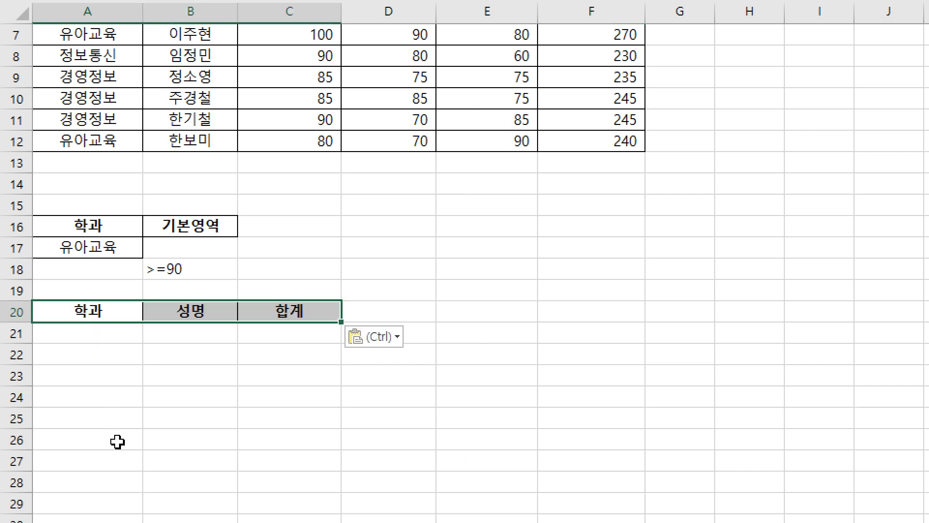
{"action": "scroll", "coordinate": [112, 432], "scroll_direction": "up", "scroll_amount": 2}
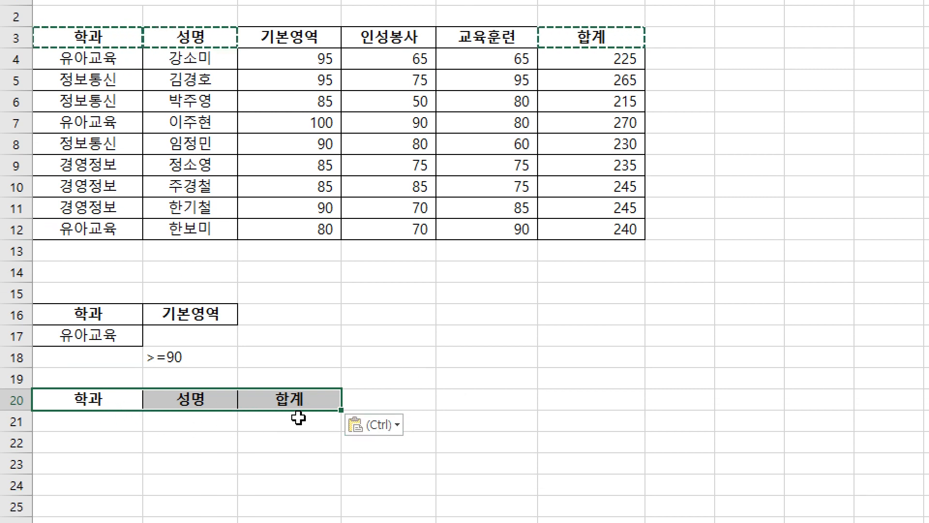
{"action": "left_click", "coordinate": [310, 482]}
{"action": "left_click_drag", "start_coordinate": [97, 381], "coordinate": [276, 380]}
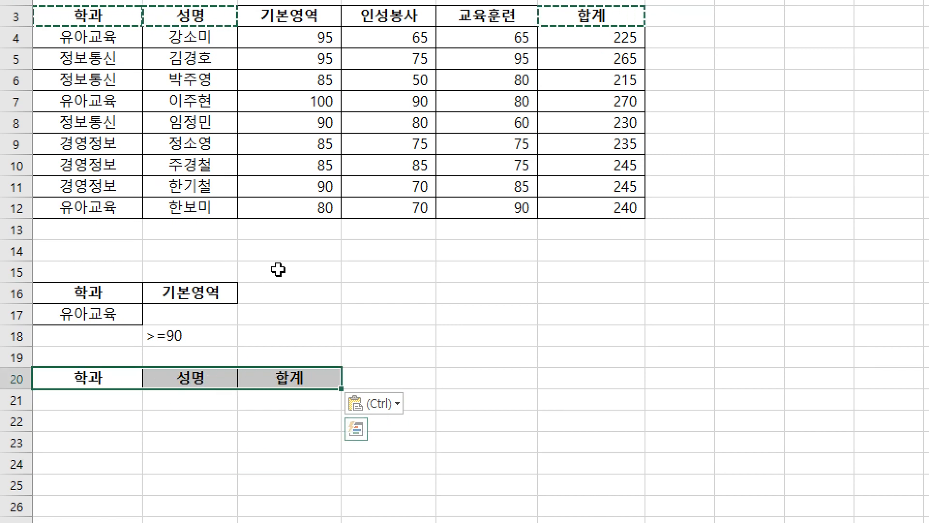
{"action": "scroll", "coordinate": [146, 407], "scroll_direction": "down", "scroll_amount": 1}
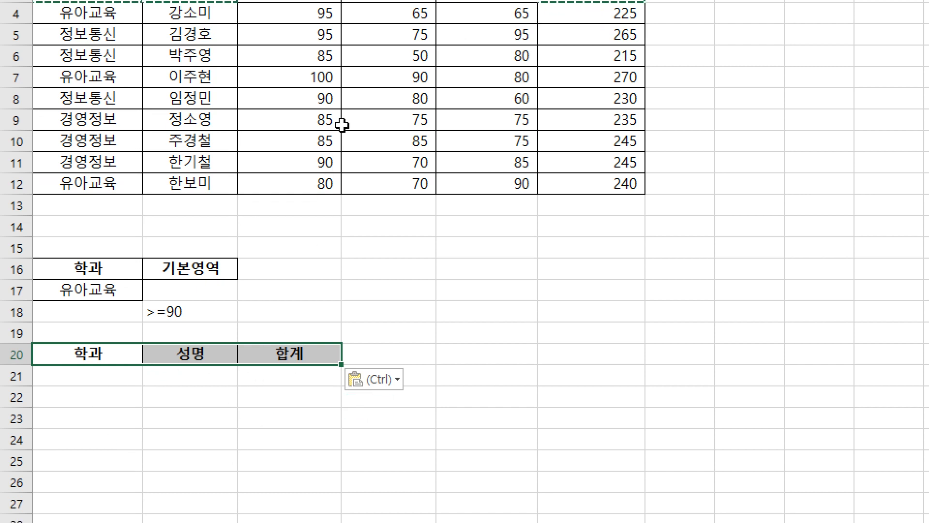
{"action": "key", "text": "Escape"}
Set up another Advanced Filter on the A3:F12 list, choosing to copy the results to another location
{"action": "scroll", "coordinate": [342, 125], "scroll_direction": "up", "scroll_amount": 1}
{"action": "left_click", "coordinate": [321, 150]}
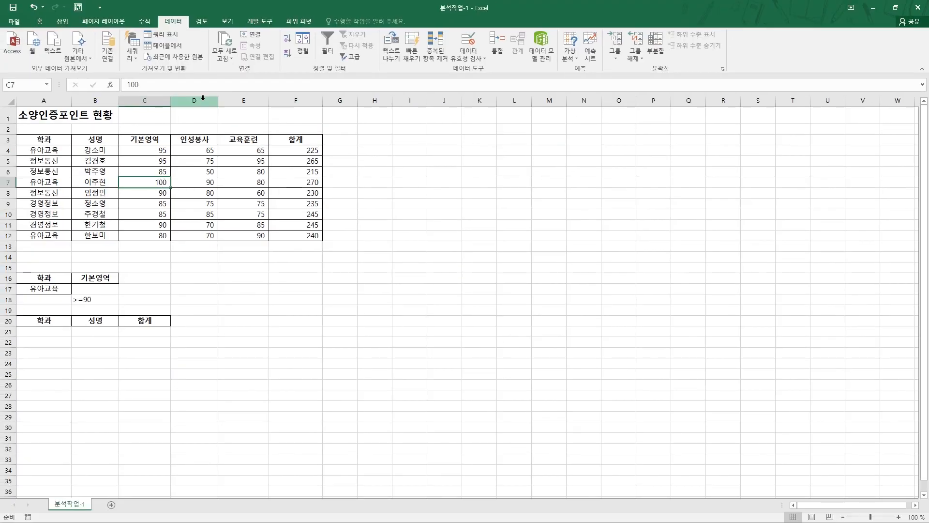
{"action": "left_click", "coordinate": [351, 56]}
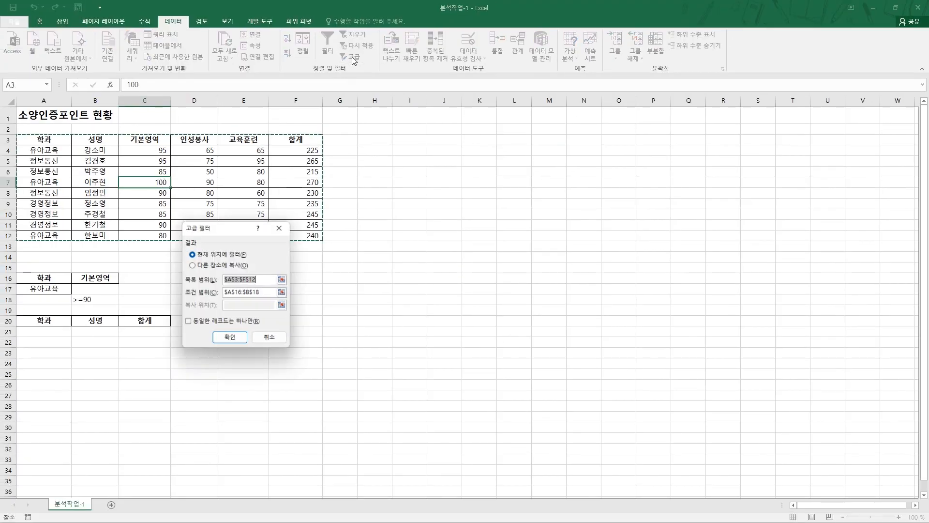
{"action": "left_click_drag", "start_coordinate": [262, 224], "coordinate": [321, 219]}
{"action": "left_click", "coordinate": [274, 260]}
{"action": "left_click", "coordinate": [306, 275]}
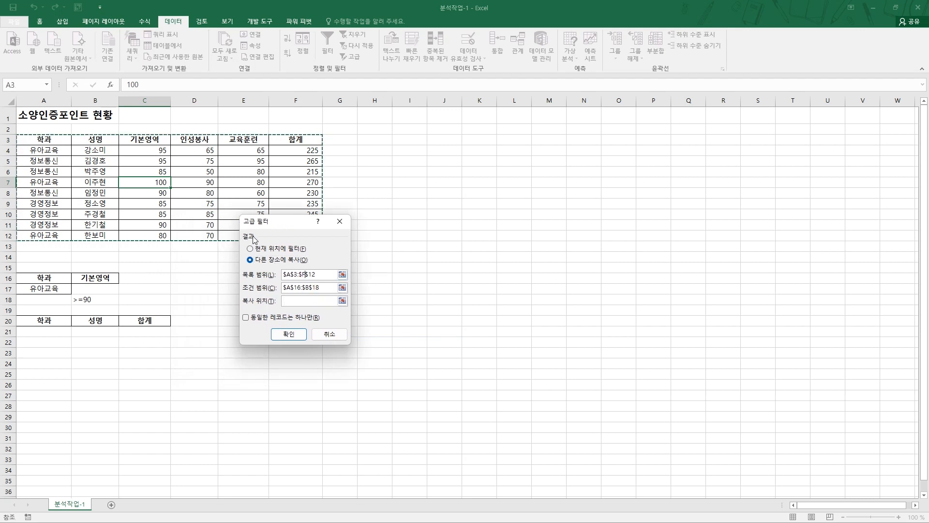
Specify A16:B18 as the criteria range and the A20:C20 headers as the copy destination, and run the filter
{"action": "left_click", "coordinate": [310, 288]}
{"action": "left_click_drag", "start_coordinate": [44, 278], "coordinate": [99, 300]}
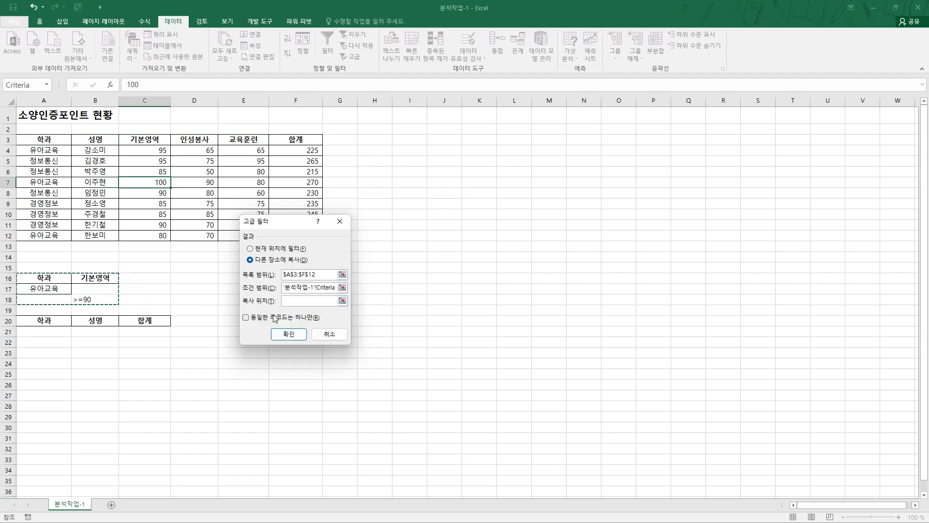
{"action": "left_click", "coordinate": [294, 301]}
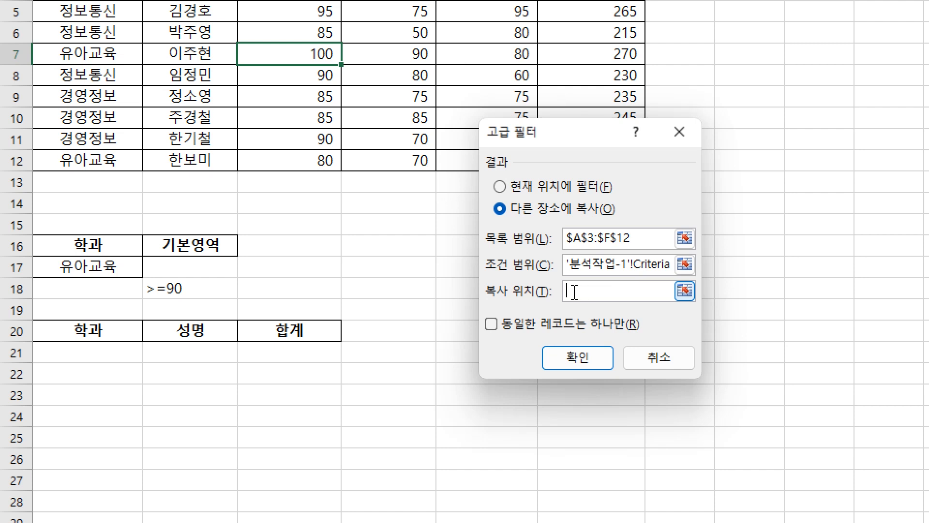
{"action": "left_click", "coordinate": [68, 336]}
{"action": "left_click_drag", "start_coordinate": [68, 334], "coordinate": [305, 330]}
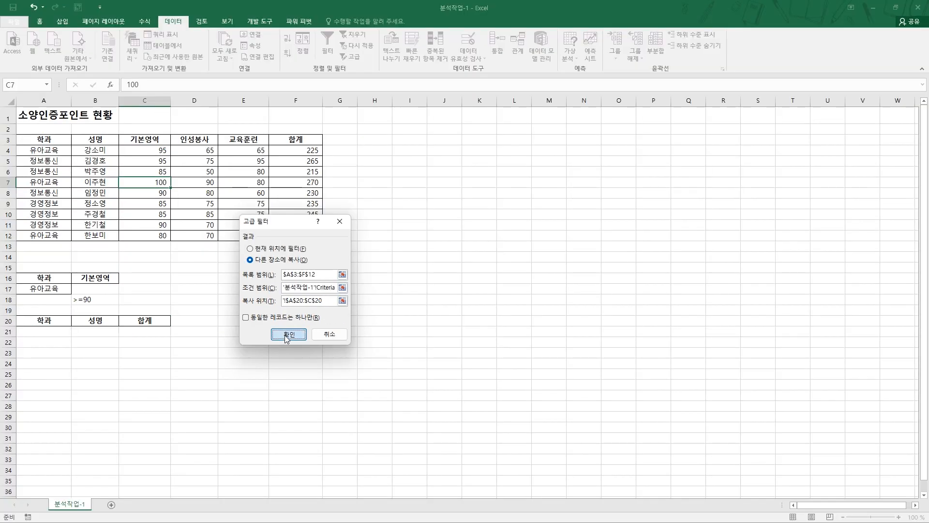
{"action": "left_click", "coordinate": [569, 358]}
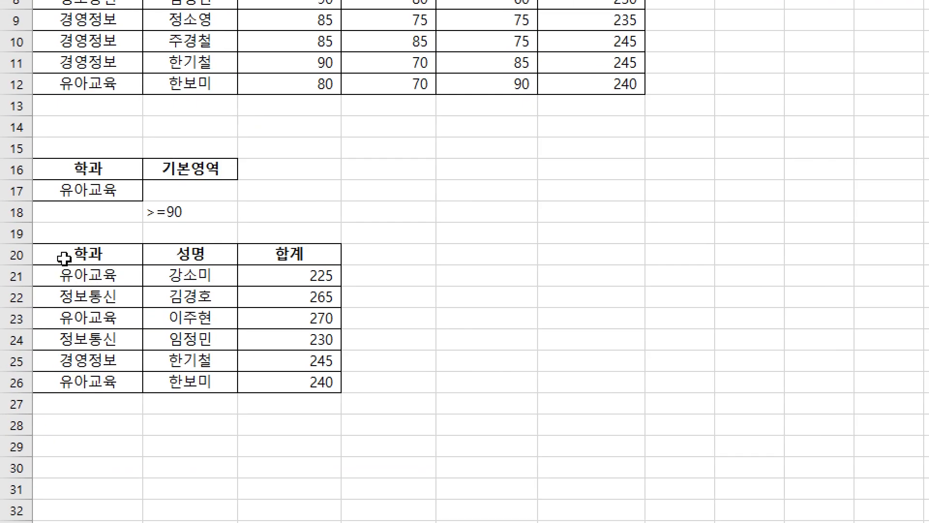
{"action": "left_click_drag", "start_coordinate": [63, 252], "coordinate": [309, 382]}
{"action": "left_click", "coordinate": [441, 303]}
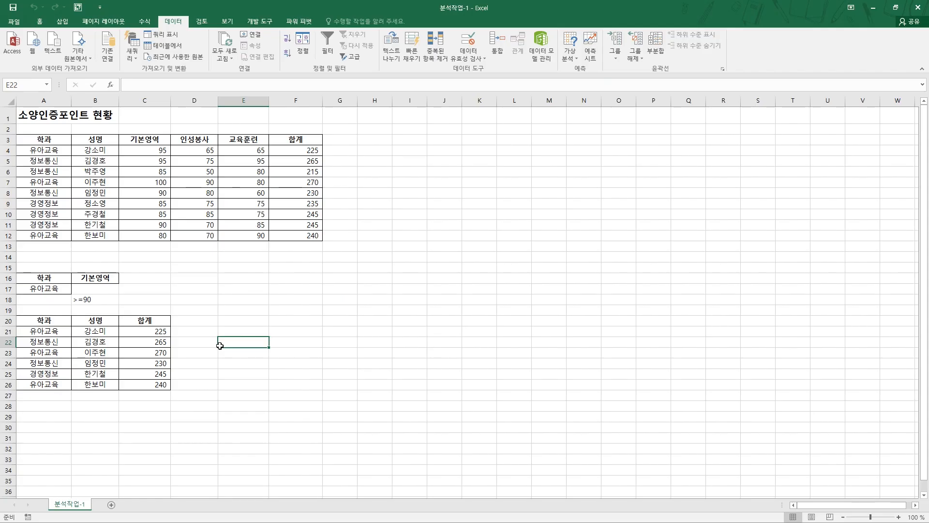